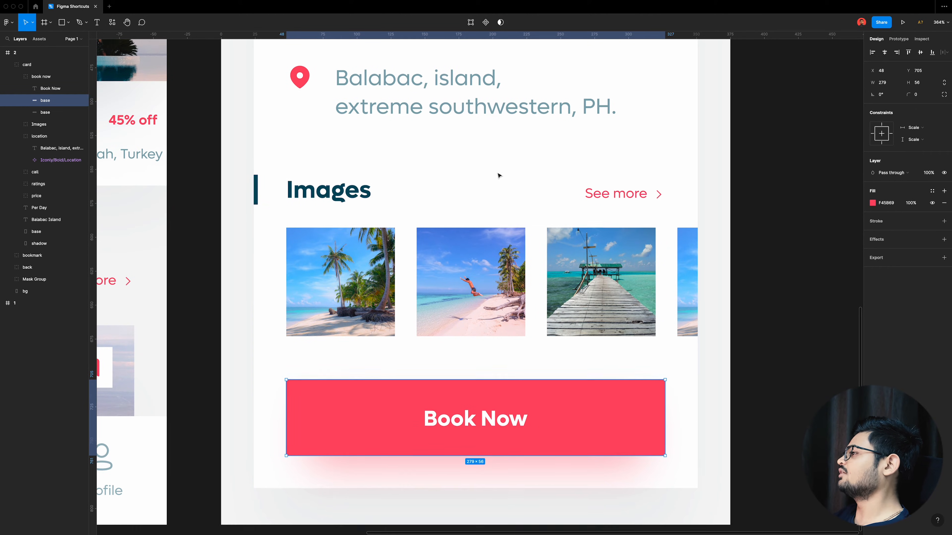
Try the Book Now button's F45B69 fill on the Balabac address text, restoring the text's original properties.
scroll(405, 110, up, 5)
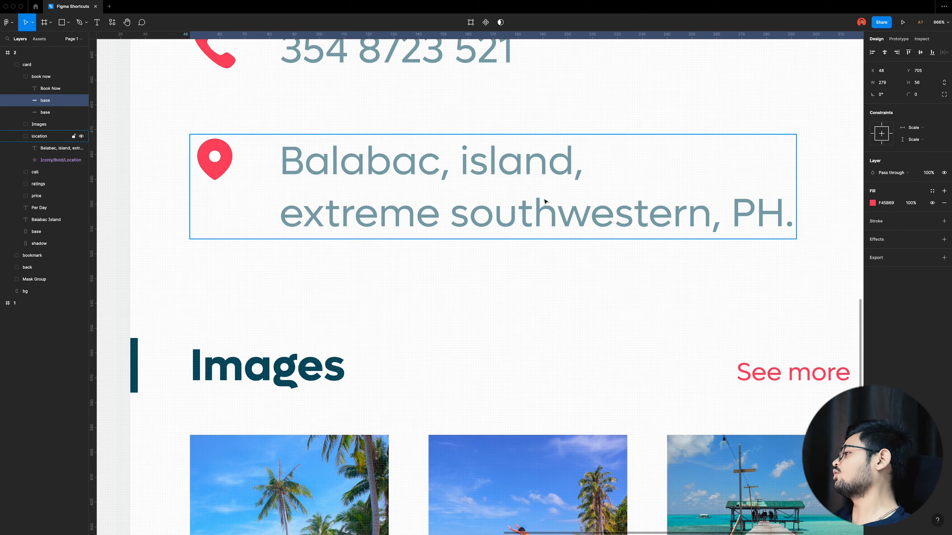
super+click(544, 201)
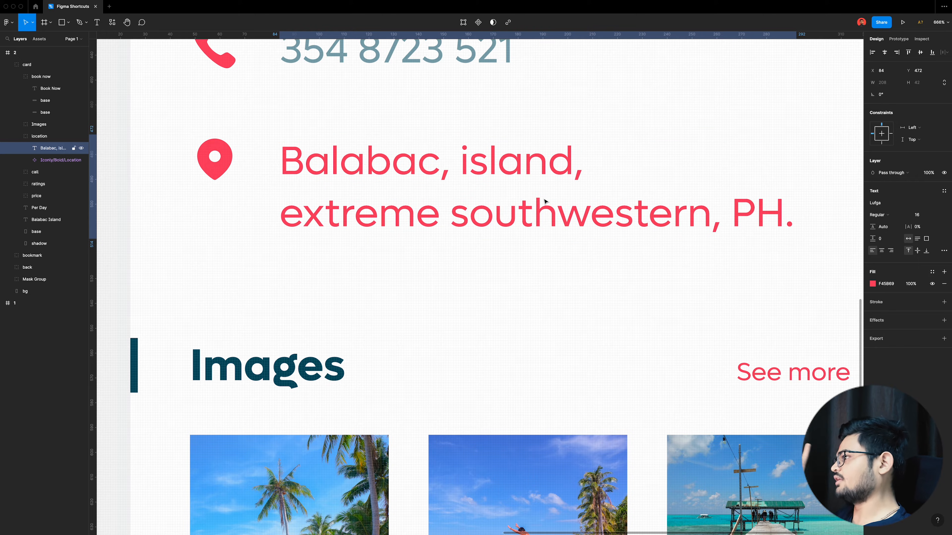
scroll(550, 237, down, 5)
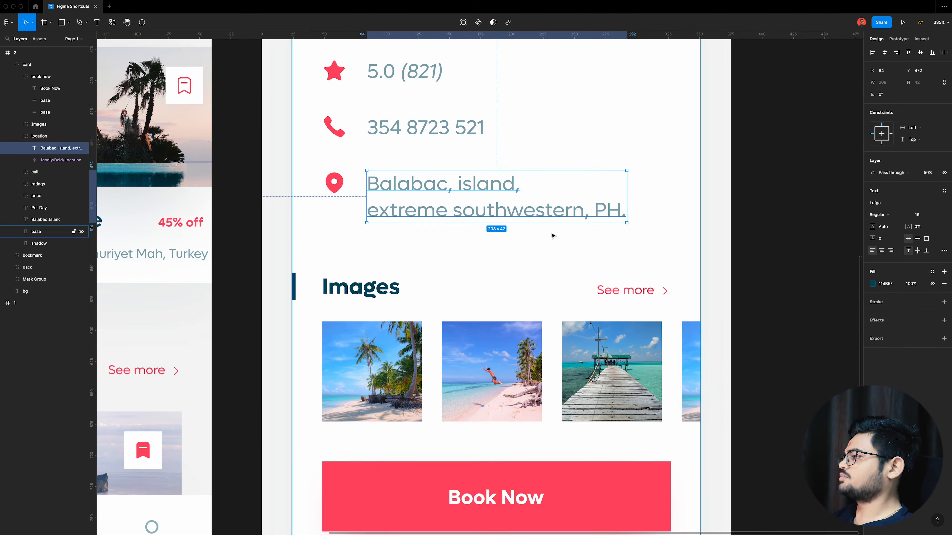
scroll(550, 237, down, 3)
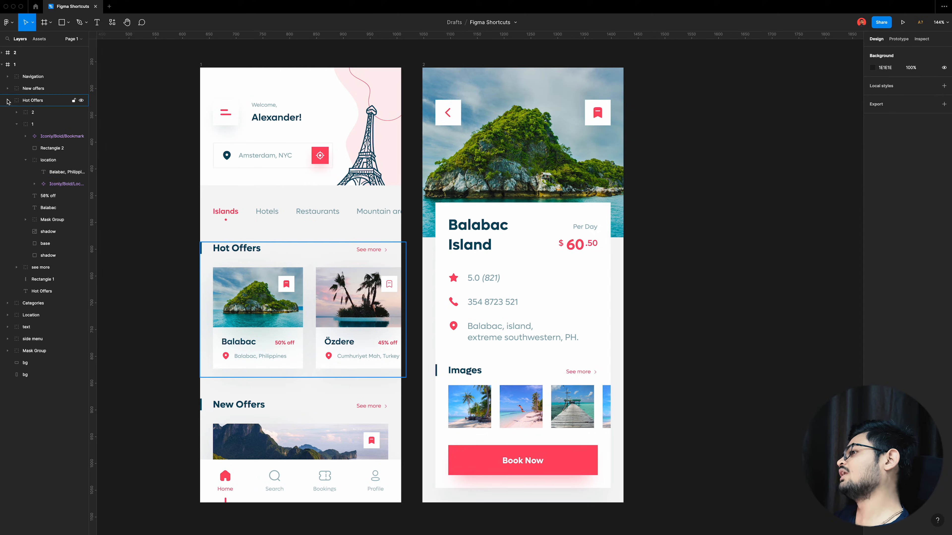
Collapse the nested layers and rename the Hot Offers group in frame 1 as Untitled.
click(9, 100)
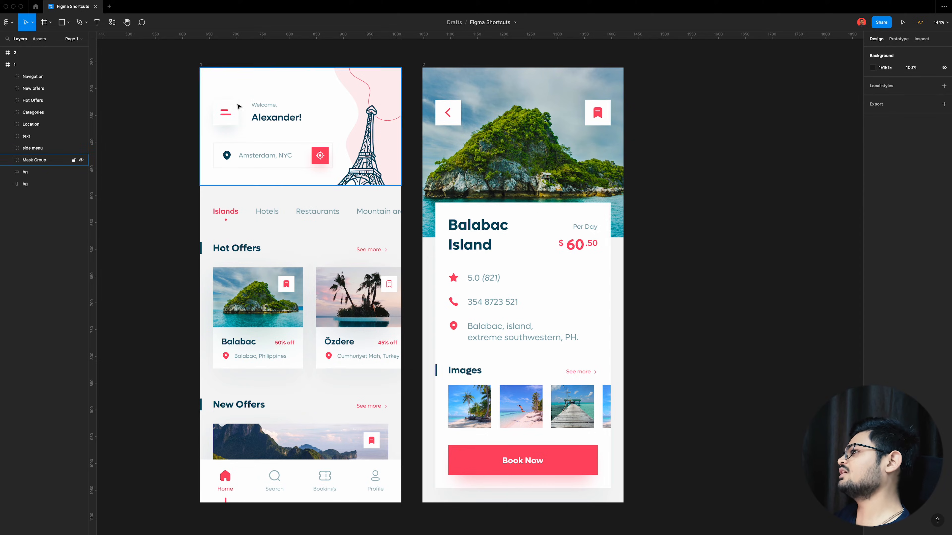
scroll(284, 286, down, 1)
click(264, 298)
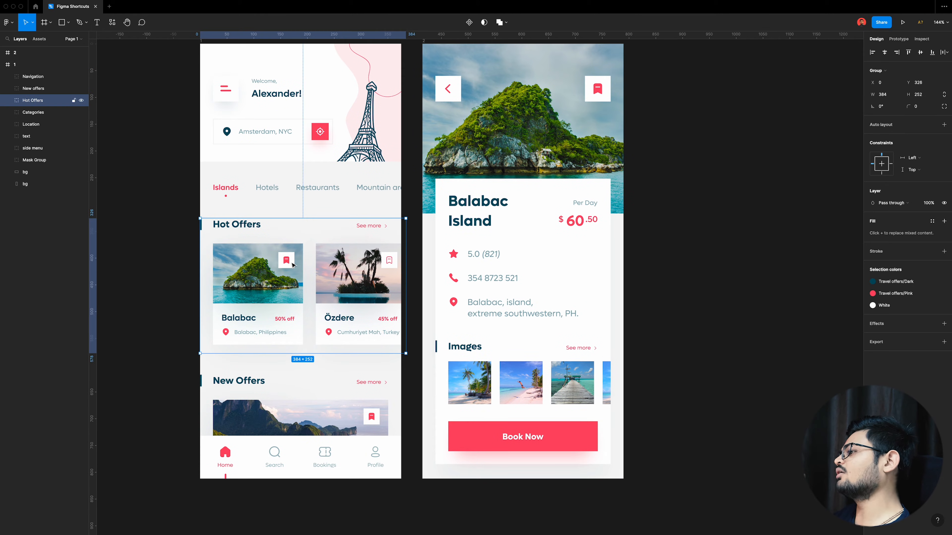
ctrl+scroll(235, 234, up, 3)
ctrl+scroll(235, 234, up, 2)
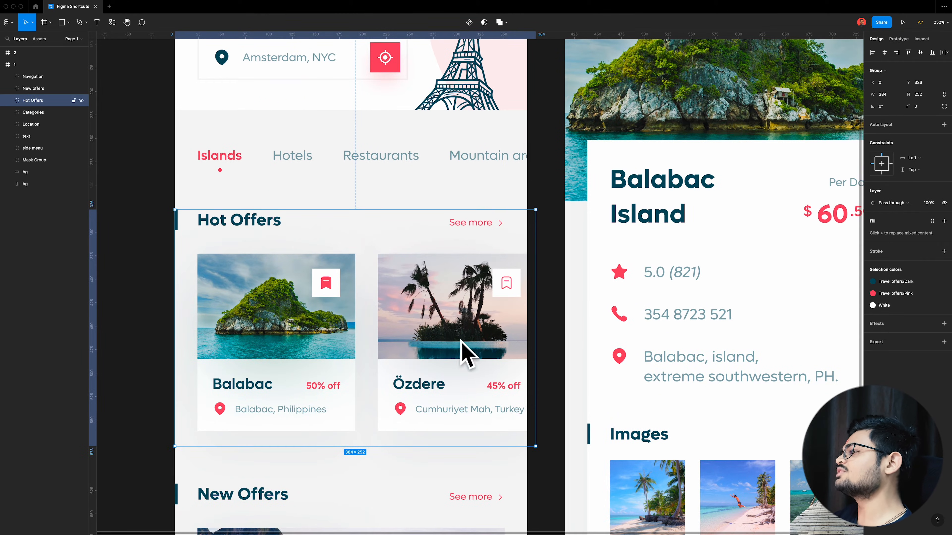
double_click(33, 104)
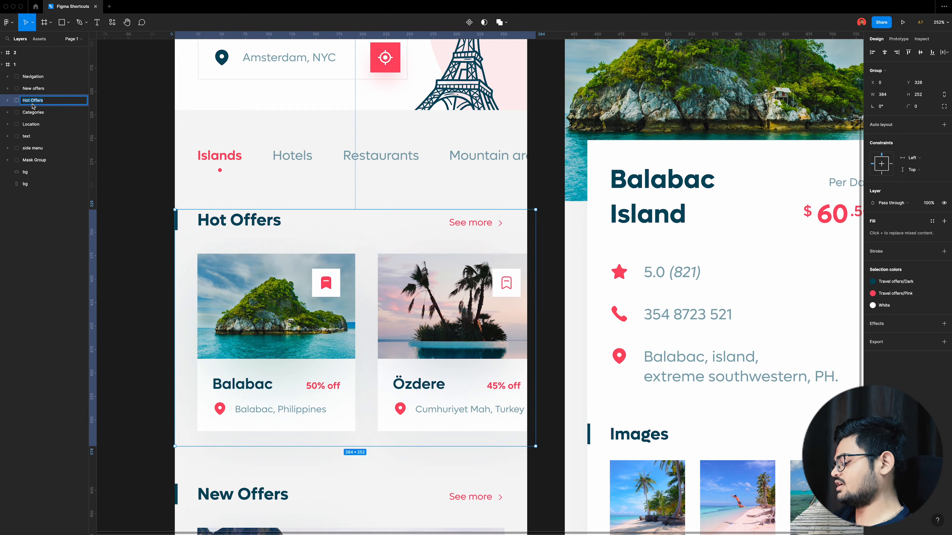
text(Ut)
text(titled)
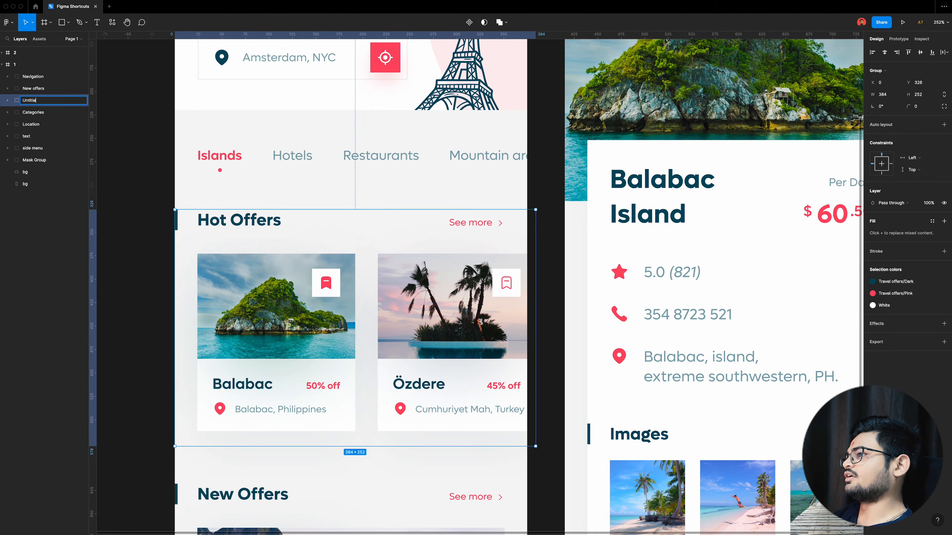
key(Return)
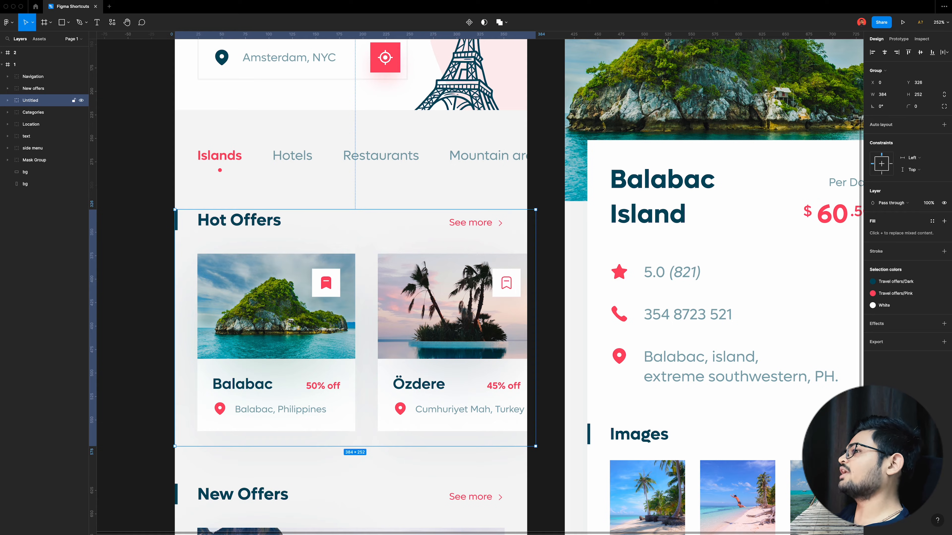
double_click(31, 100)
click(125, 169)
click(47, 103)
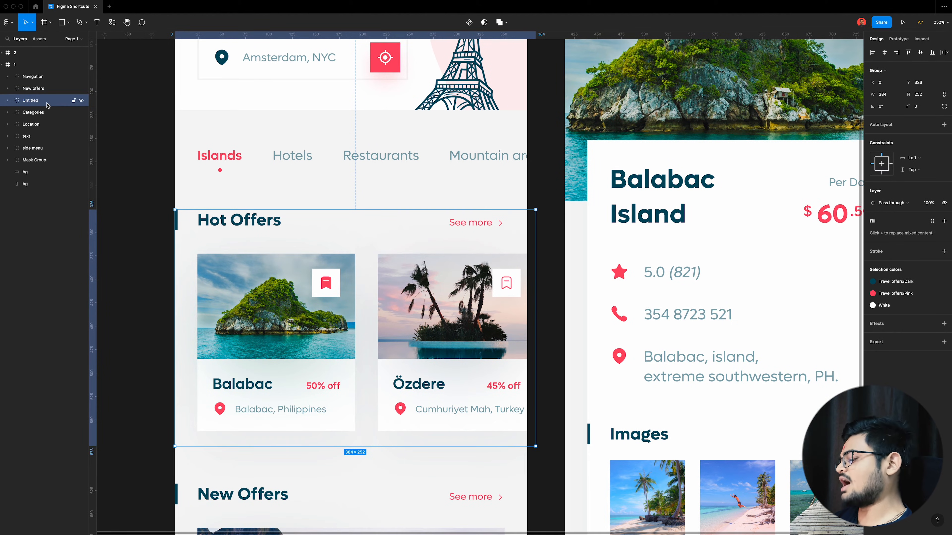
double_click(48, 103)
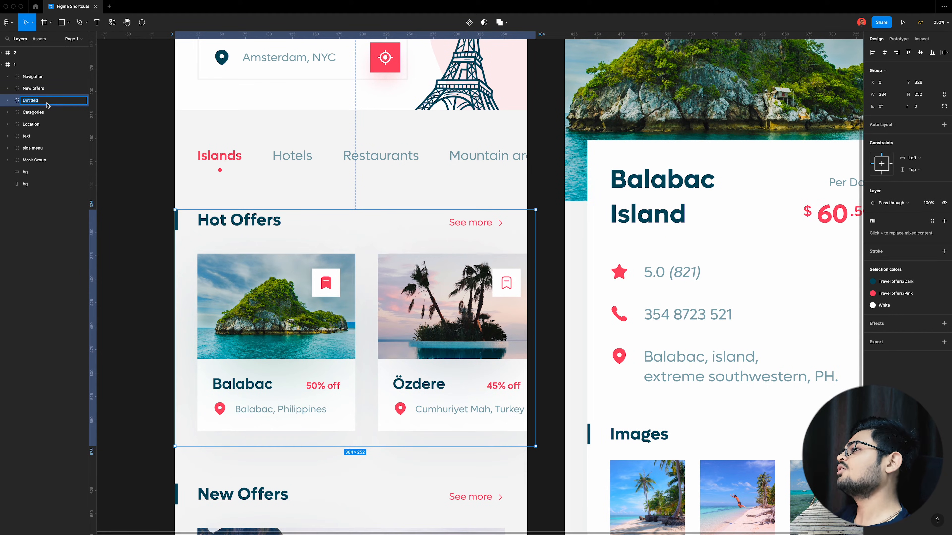
click(115, 189)
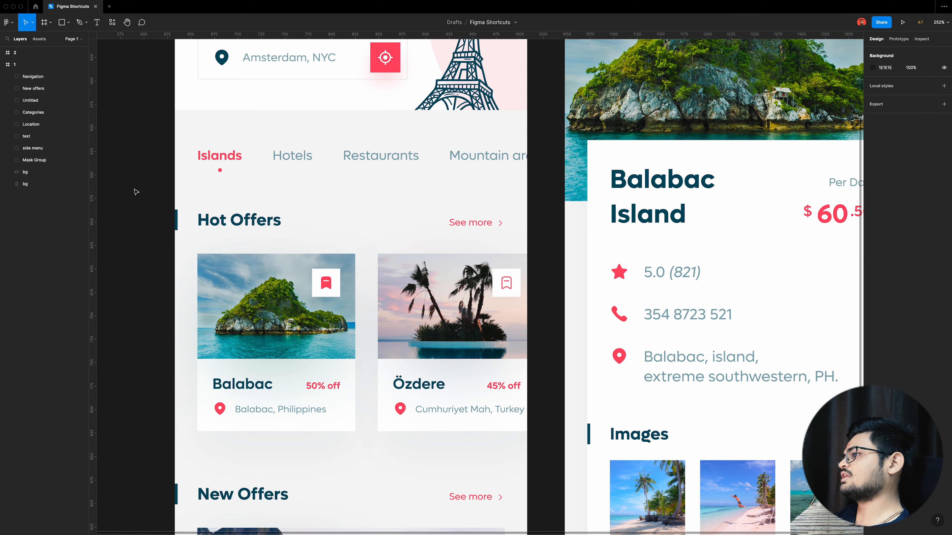
Select both screen frames by way of the Untitled group's parent and batch-rename them with the descending number pattern $N.
scroll(193, 200, down, 5)
click(295, 278)
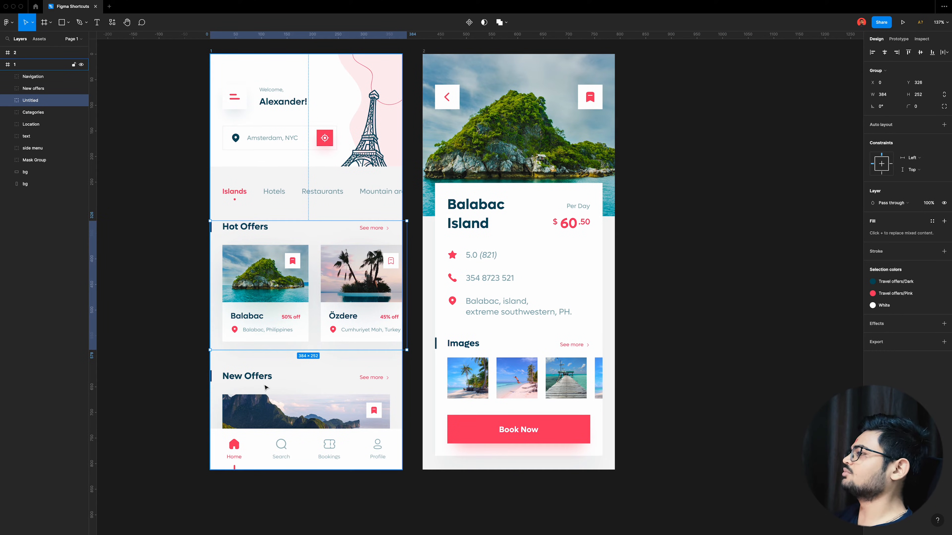
key(shift+Return)
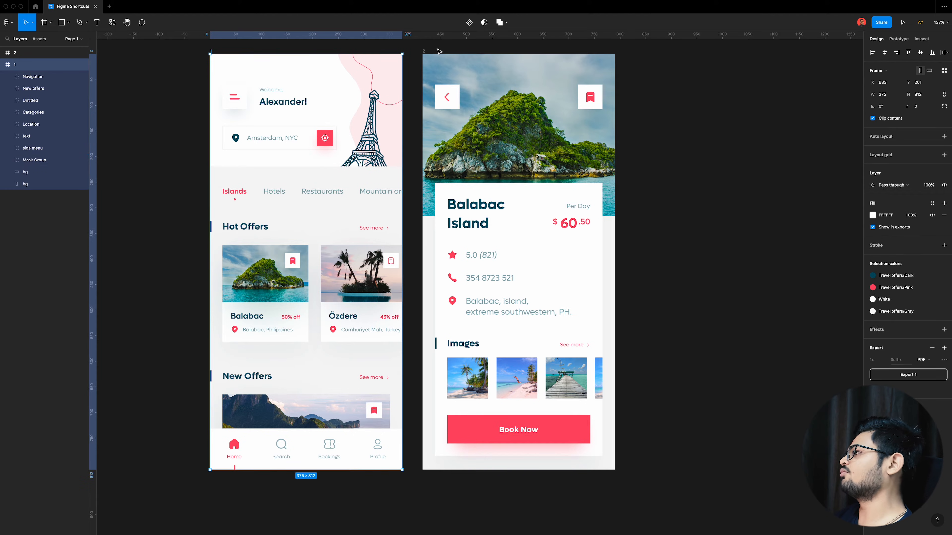
shift+click(440, 51)
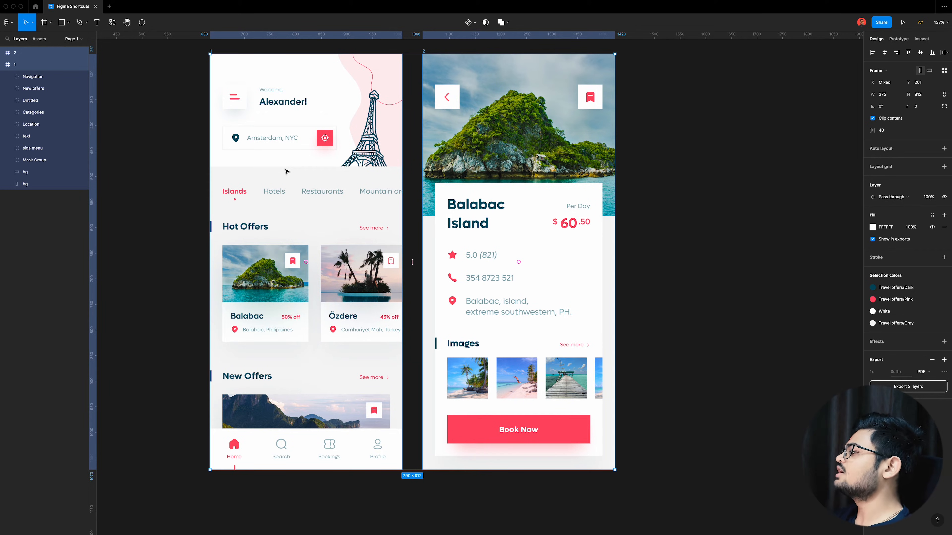
key(super+r)
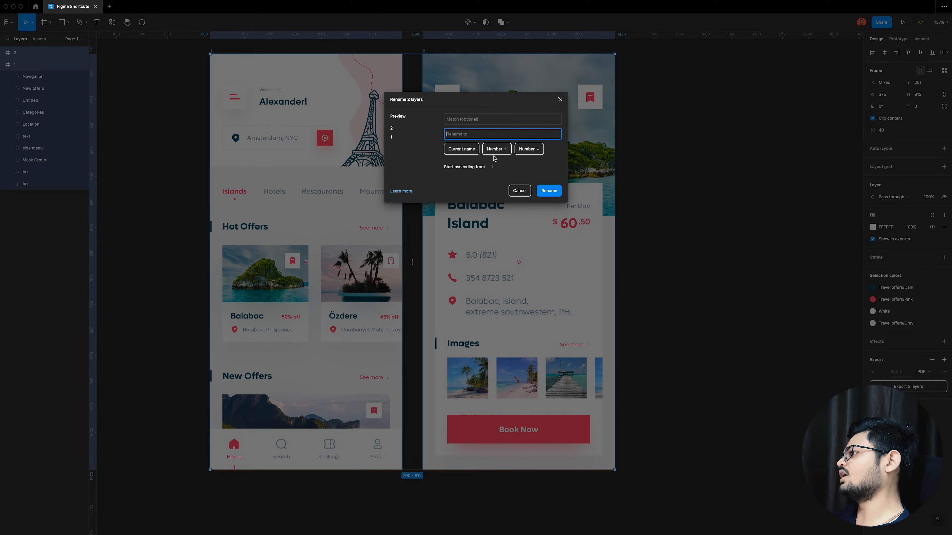
click(526, 149)
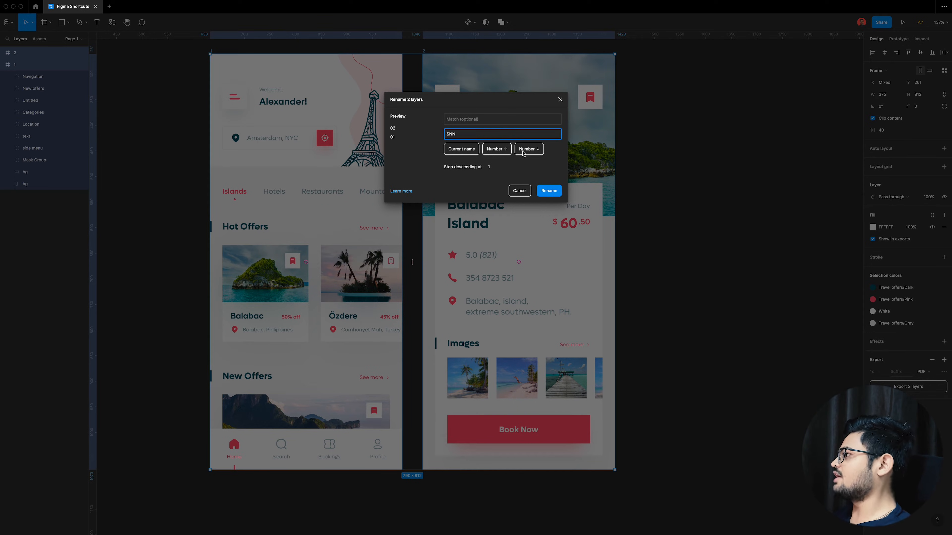
key(BackSpace)
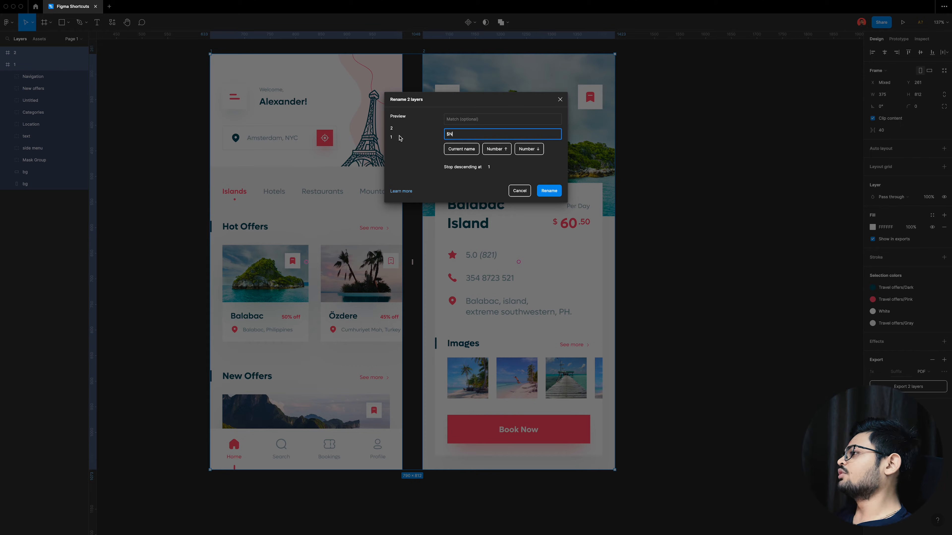
click(548, 191)
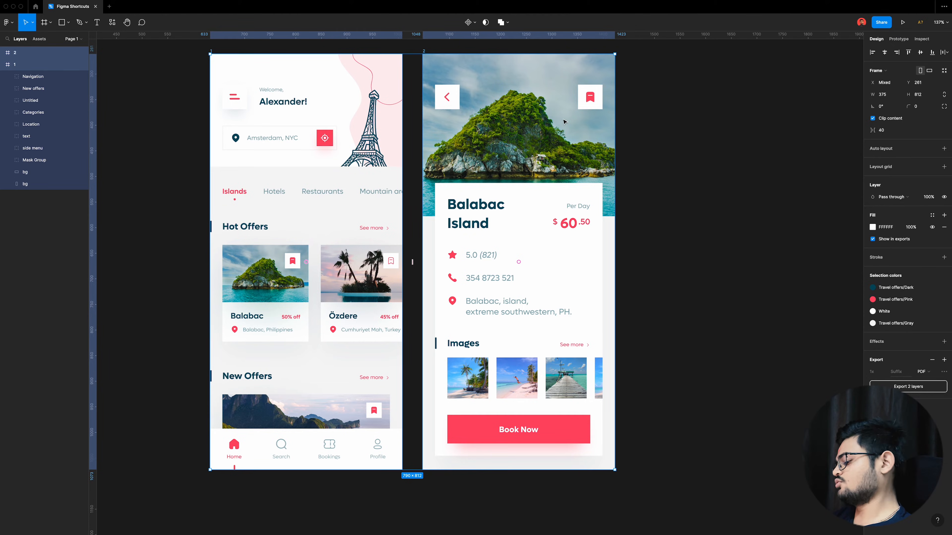
Batch-rename the two selected frames as Screens.
key(super+r)
click(491, 119)
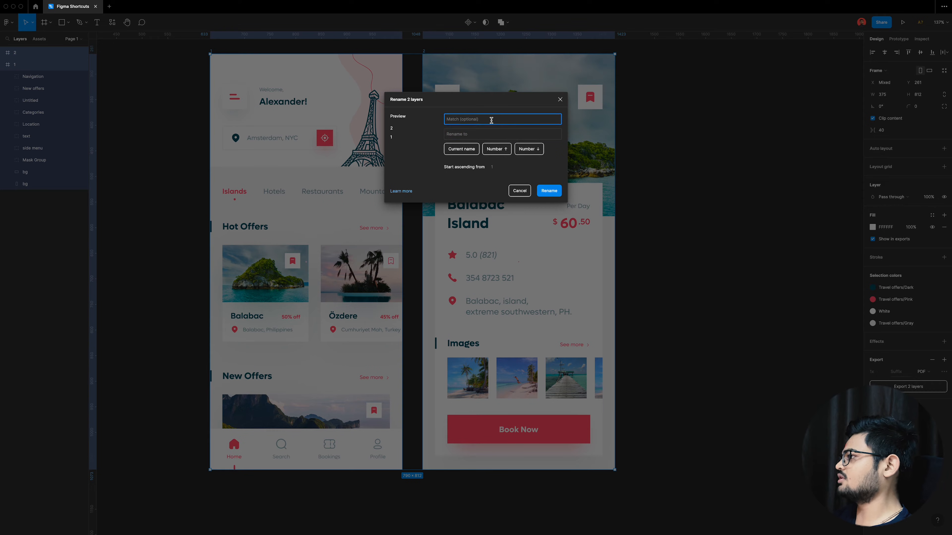
click(490, 133)
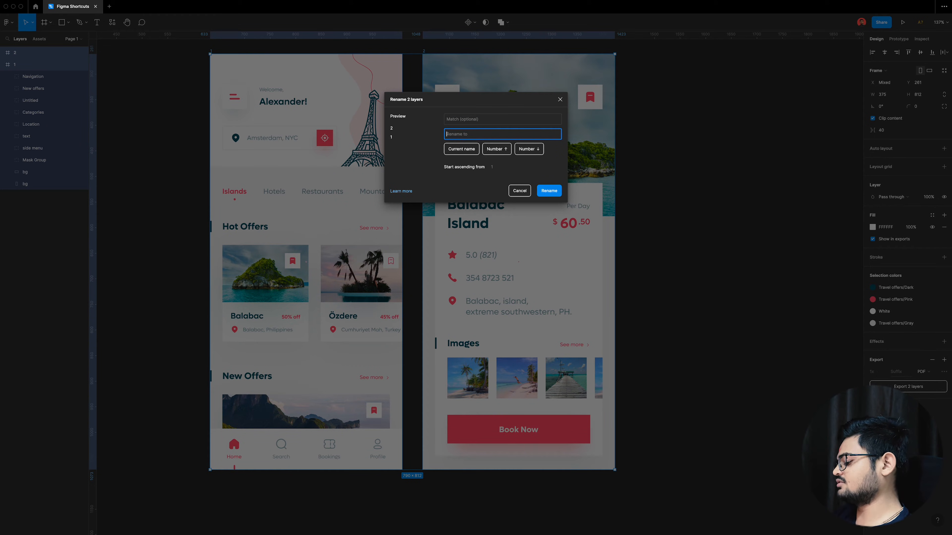
text(Screens)
key(Return)
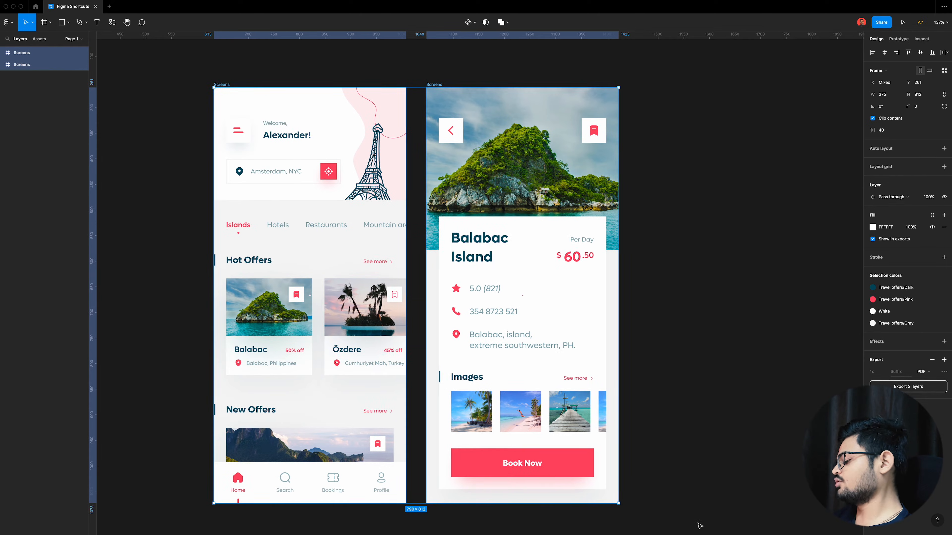
Batch-rename the two frames with single-digit descending numbers using the pattern $N.
key(super+r)
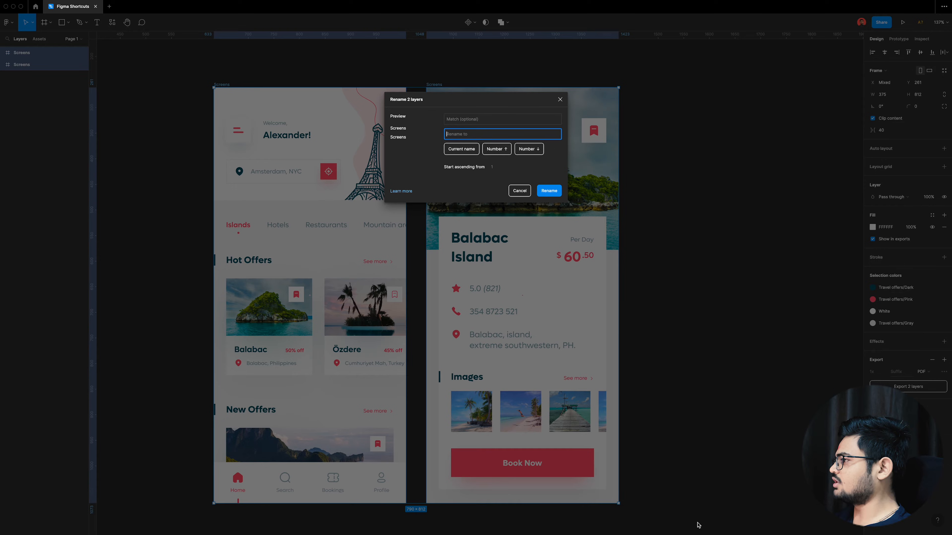
click(532, 149)
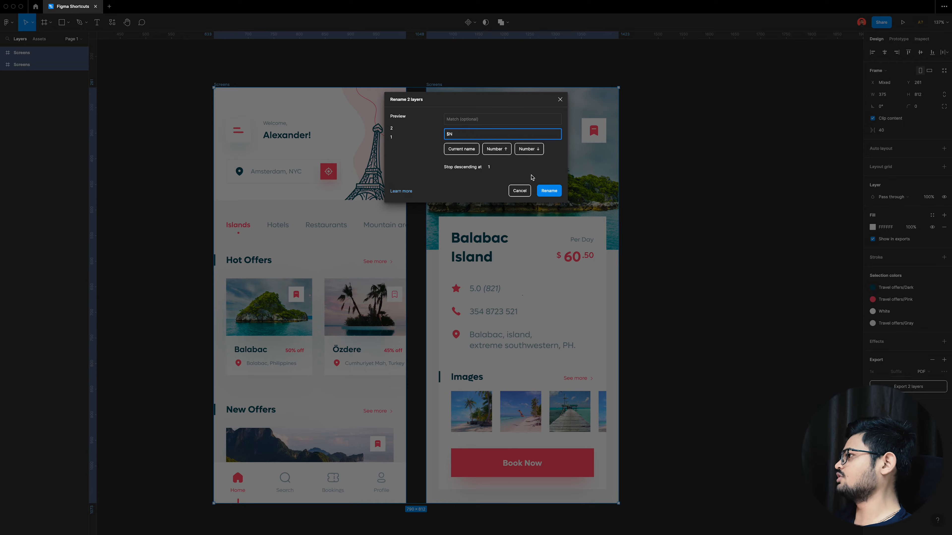
click(550, 190)
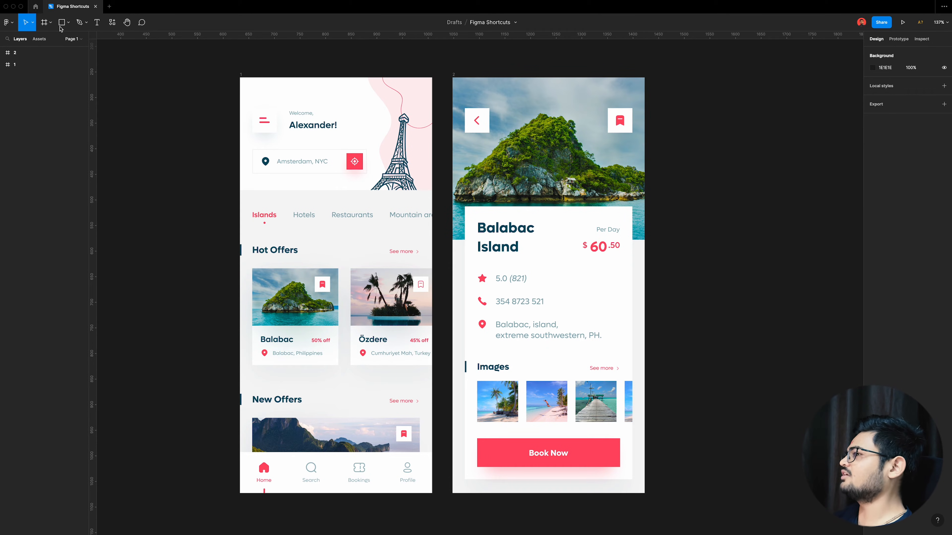
Nudge the price group on the Balabac Island card one step left and back, and one step up and back.
super+click(601, 249)
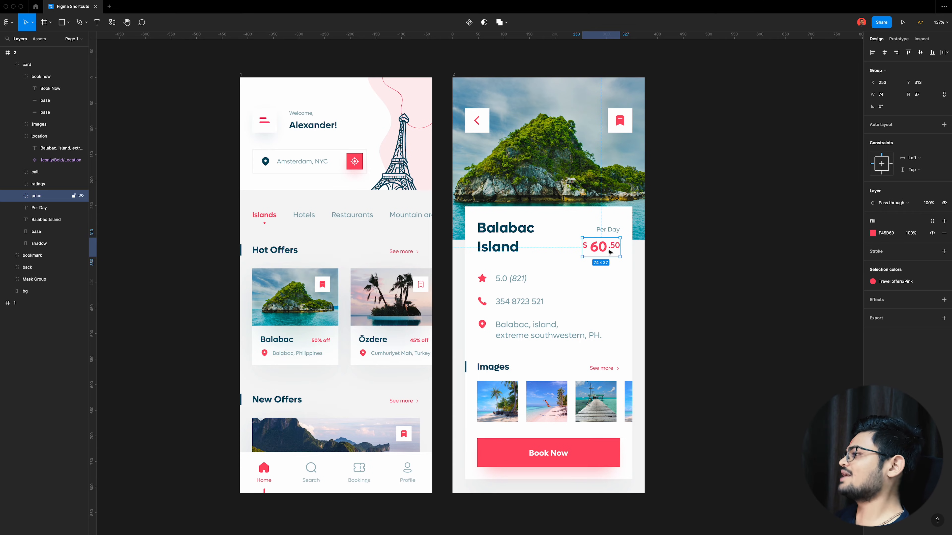
scroll(632, 264, up, 2)
scroll(632, 264, up, 3)
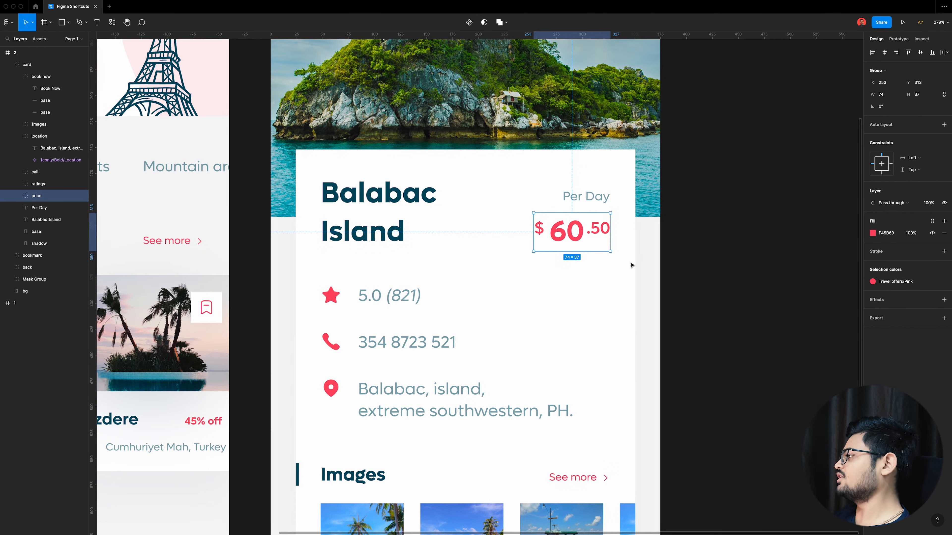
key(Left)
key(Right)
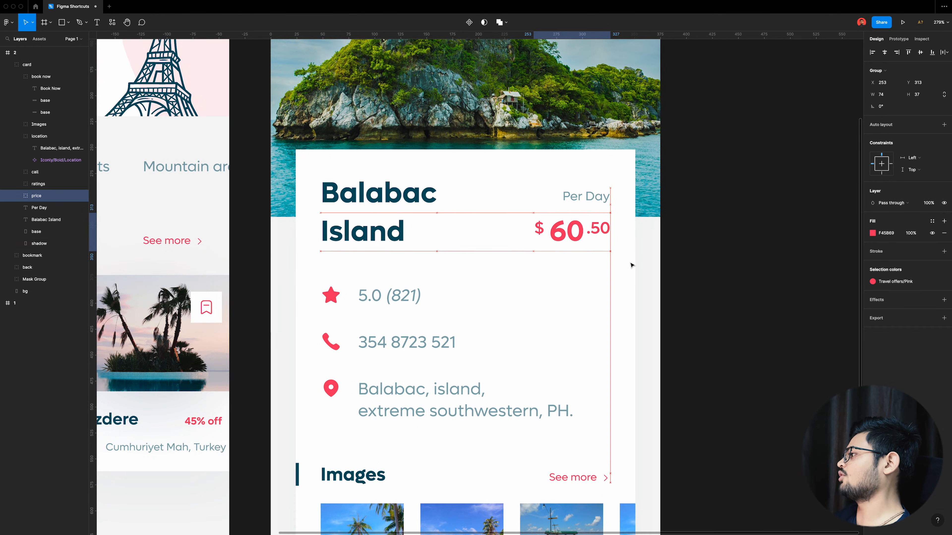
key(Up)
key(Down)
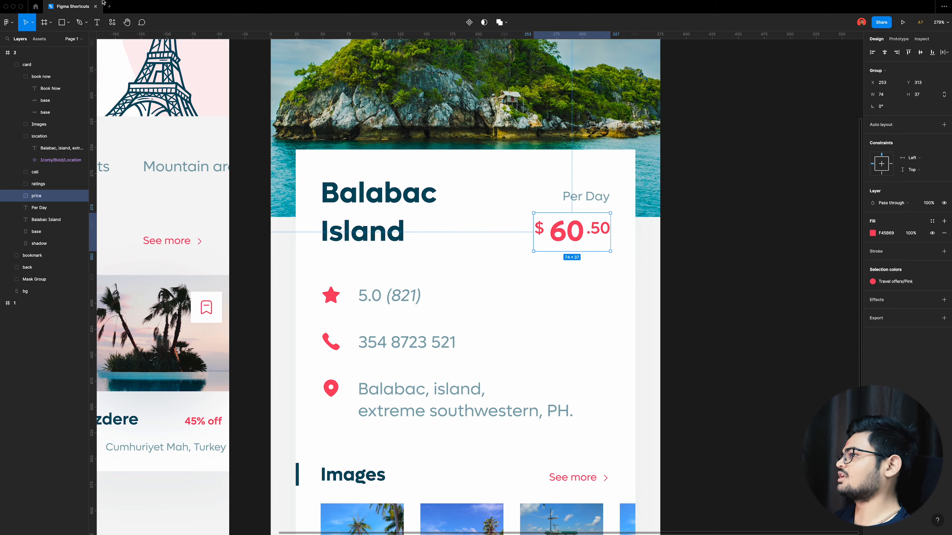
Set the big nudge amount to 8 in the nudge settings, leaving the small nudge at 1.
click(32, 3)
mouse_move(53, 35)
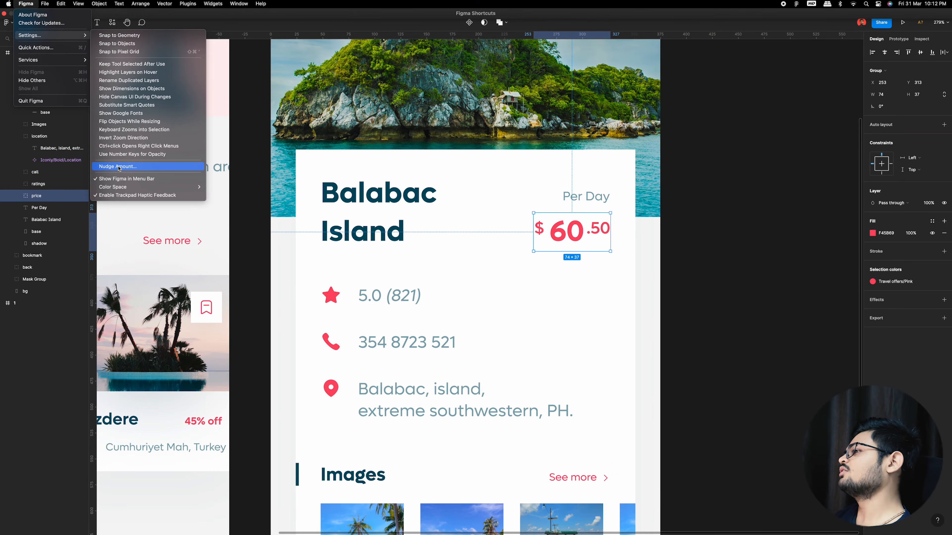
click(120, 168)
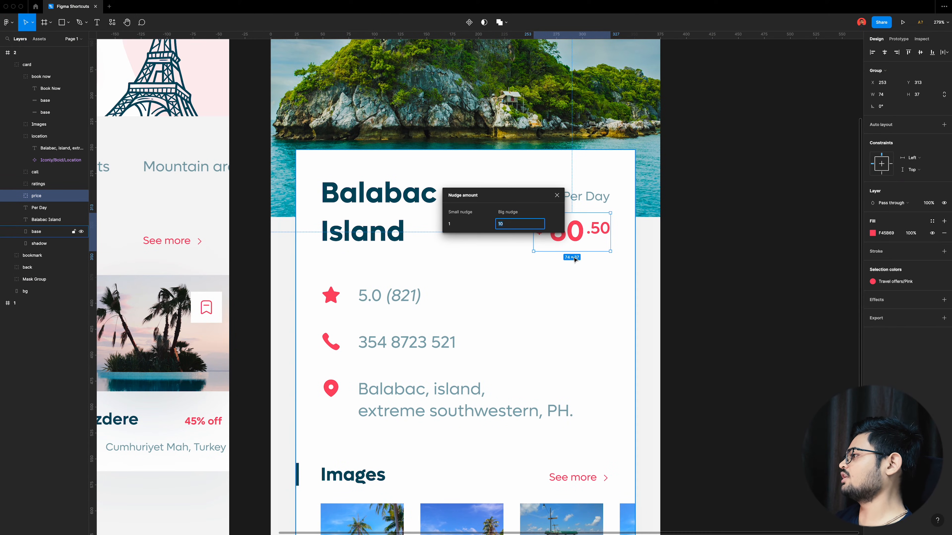
click(458, 225)
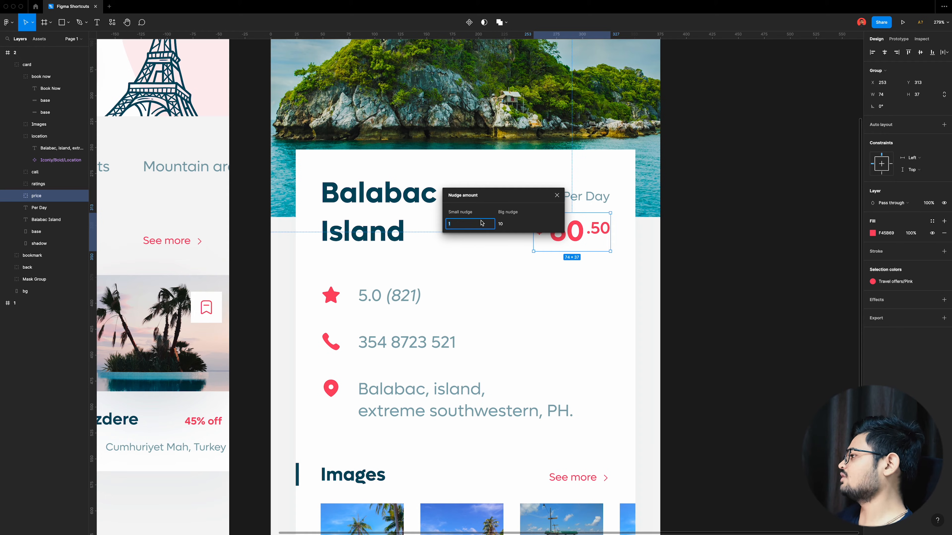
click(530, 225)
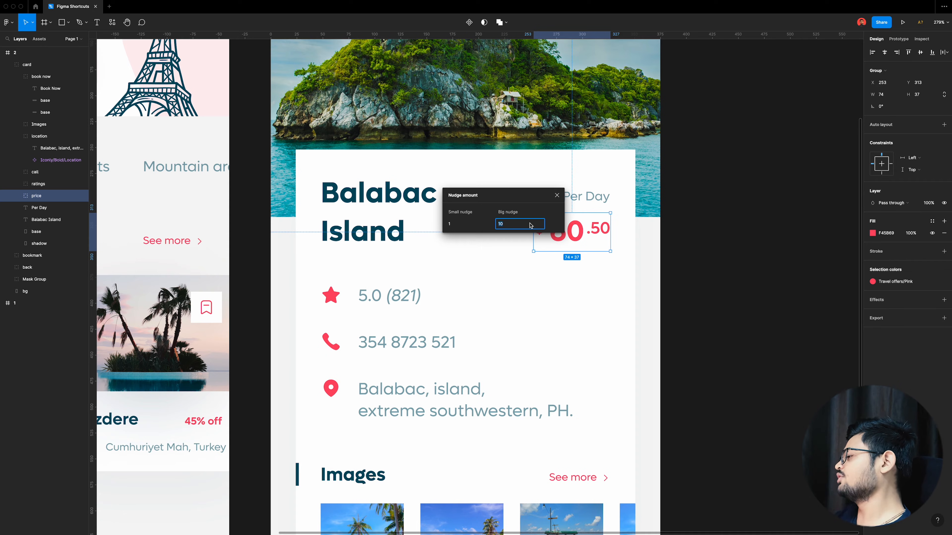
text(8)
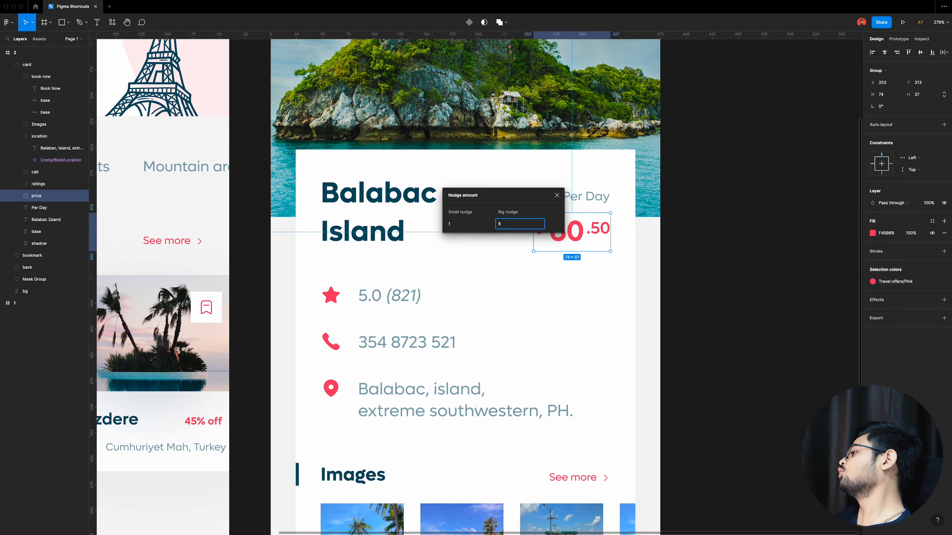
key(Return)
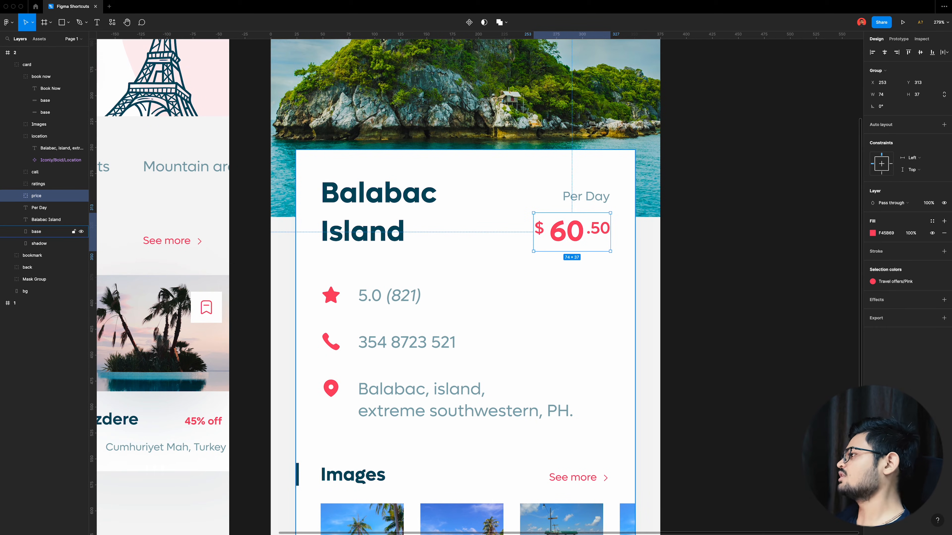
Nudge the price group one big step left and back, and one big step up and back.
key(shift+Left)
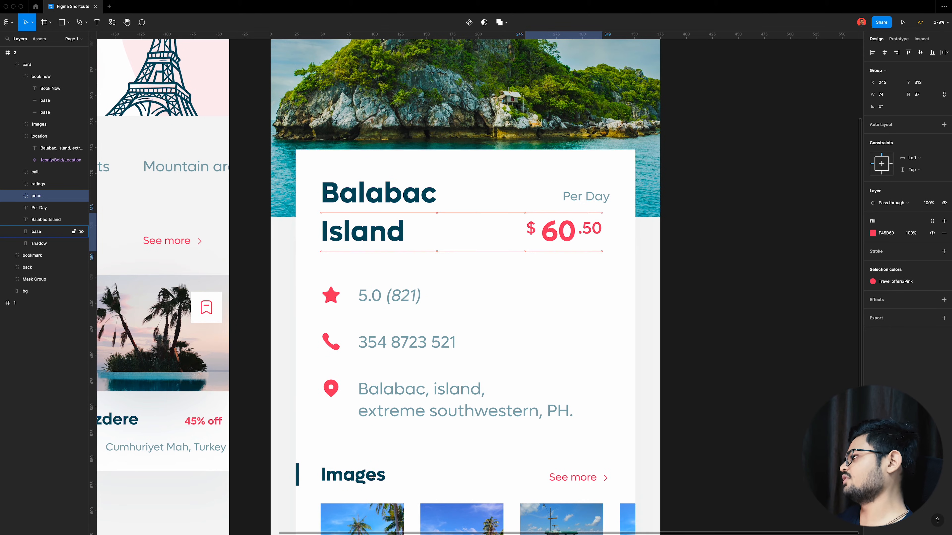
key(shift+Right)
key(shift+Up)
key(shift+Down)
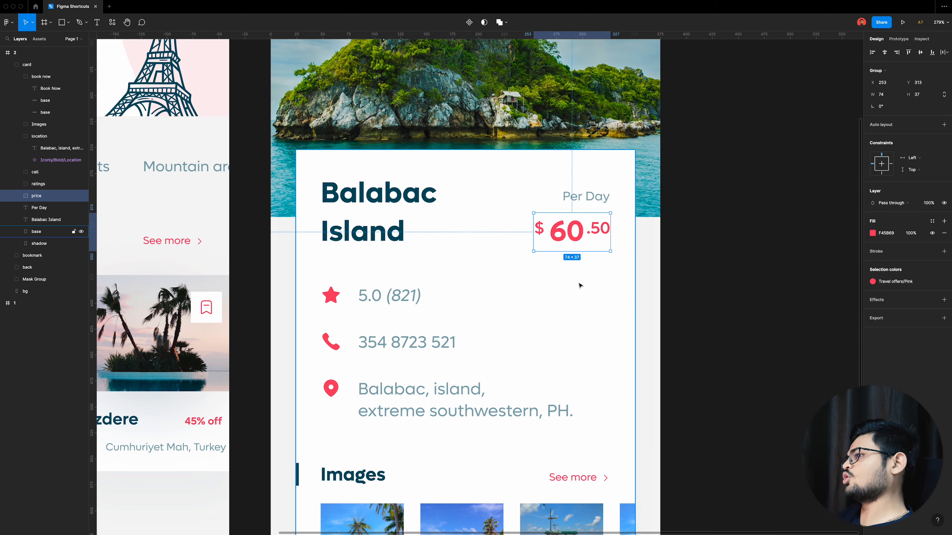
Collapse all layers and try to launch the Unsplash plugin by searching the quick actions for "uns".
key(alt+l)
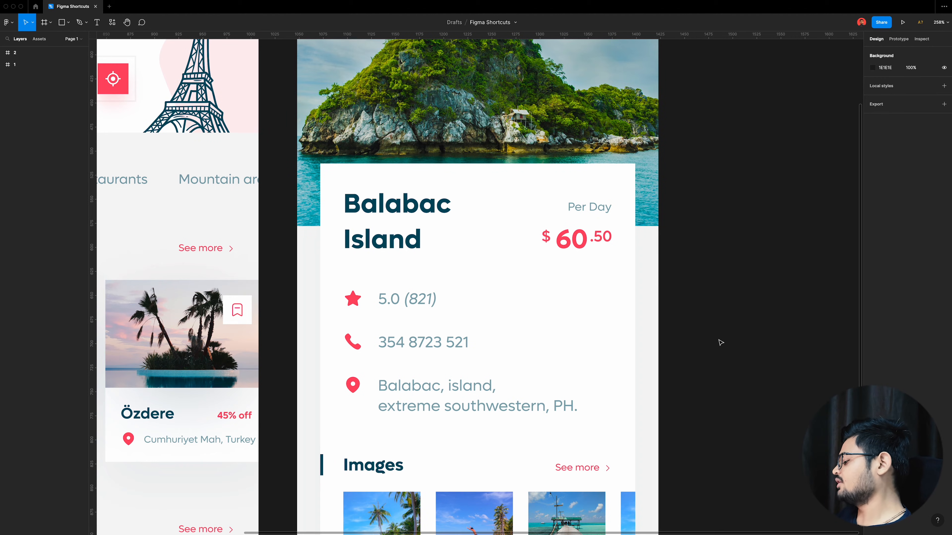
key(ctrl+slash)
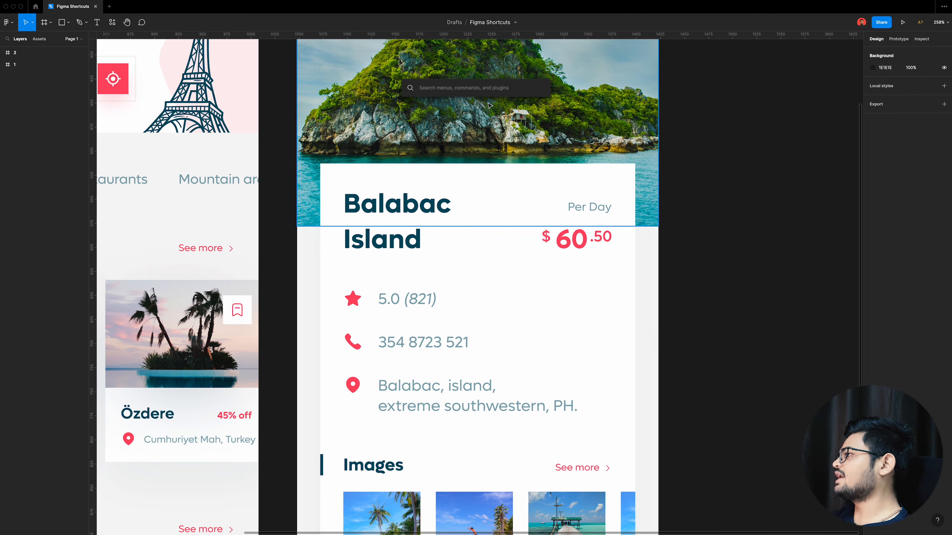
scroll(508, 129, down, 5)
scroll(435, 79, up, 3)
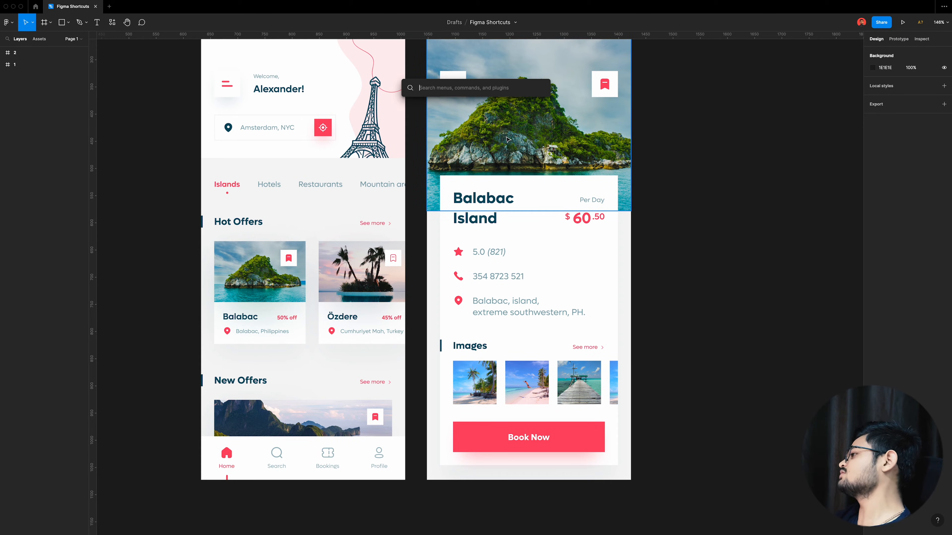
text(uns)
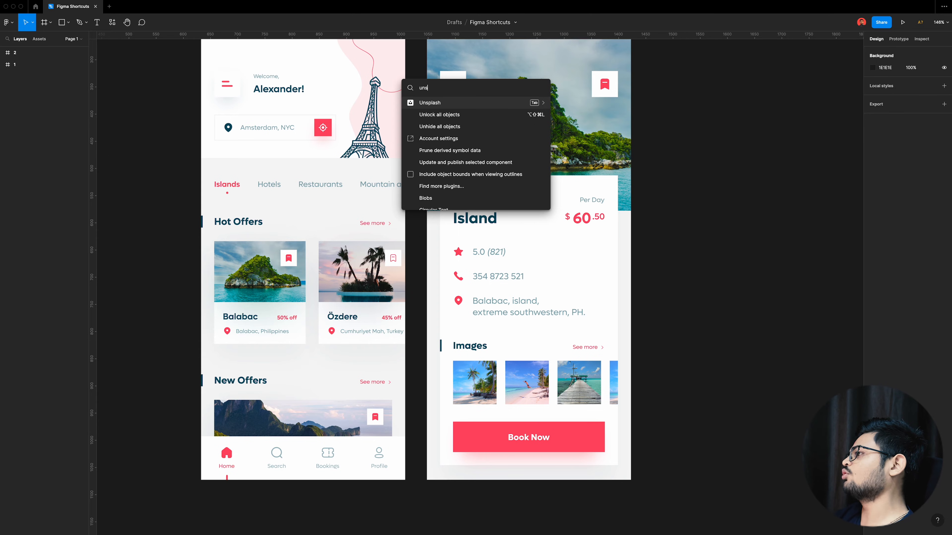
key(Return)
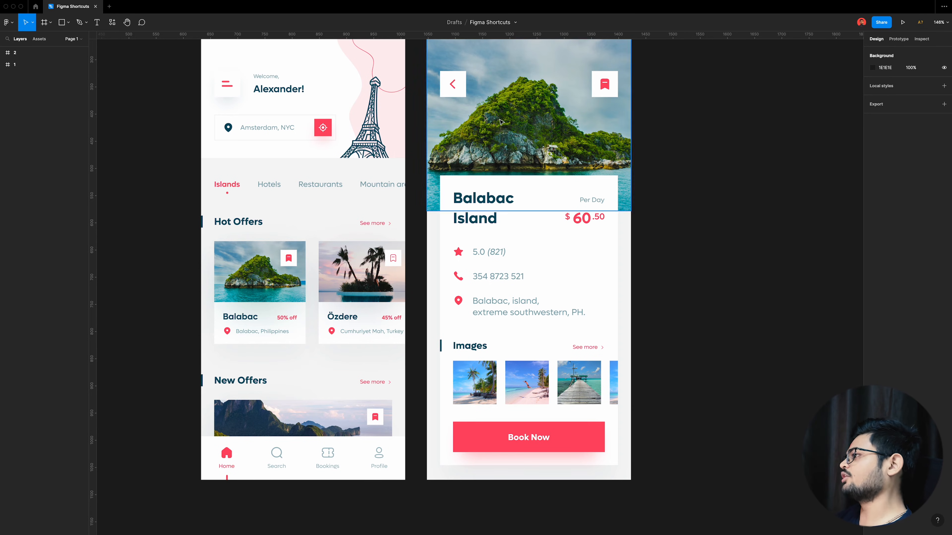
Select the island image on the Balabac screen, browse its available plugins, and deselect it.
super+click(529, 143)
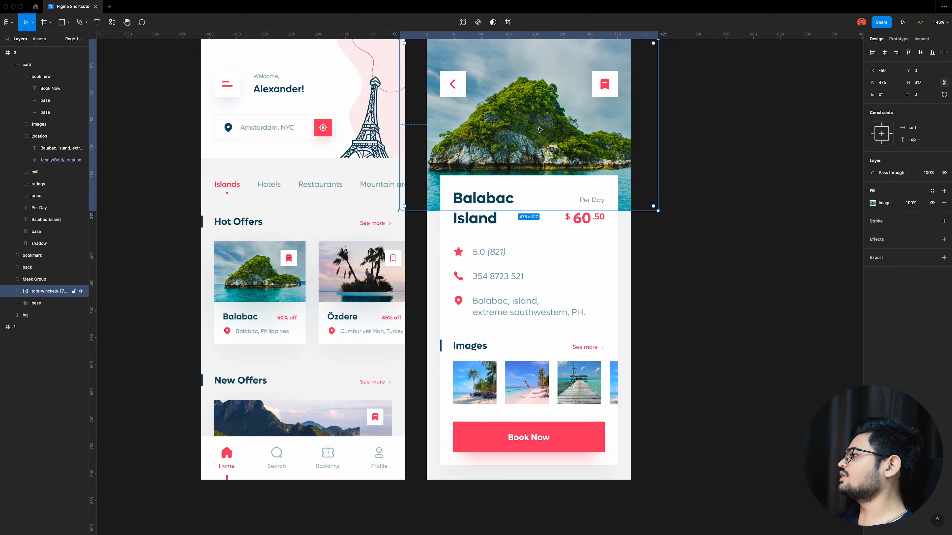
right_click(528, 142)
mouse_move(587, 290)
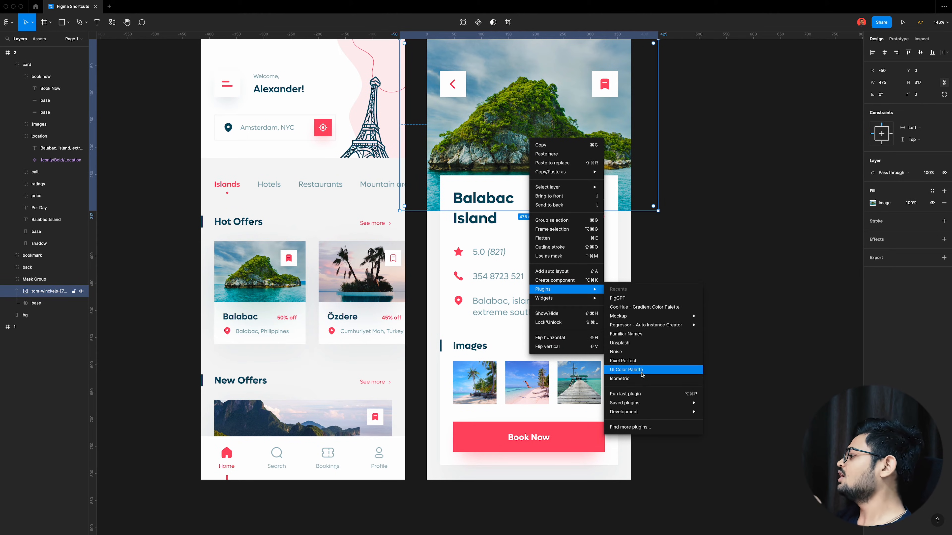
key(Escape)
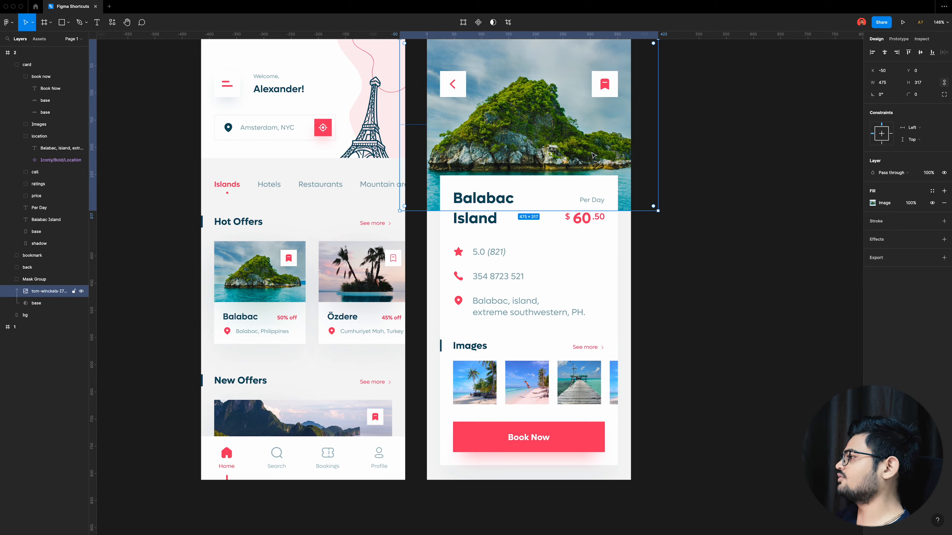
key(Escape)
key(super+slash)
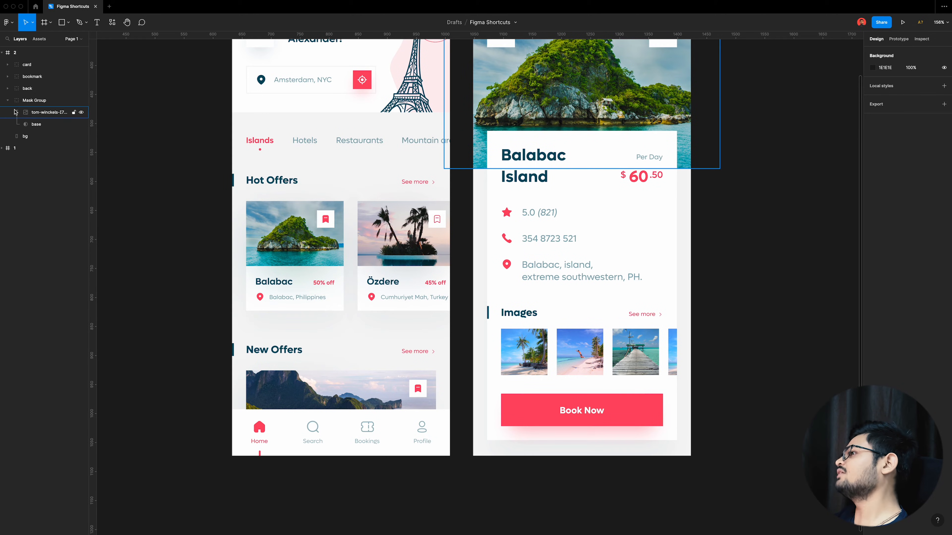
Collapse the Mask Group layer and move it above the card layer, to the top of frame 2.
click(45, 101)
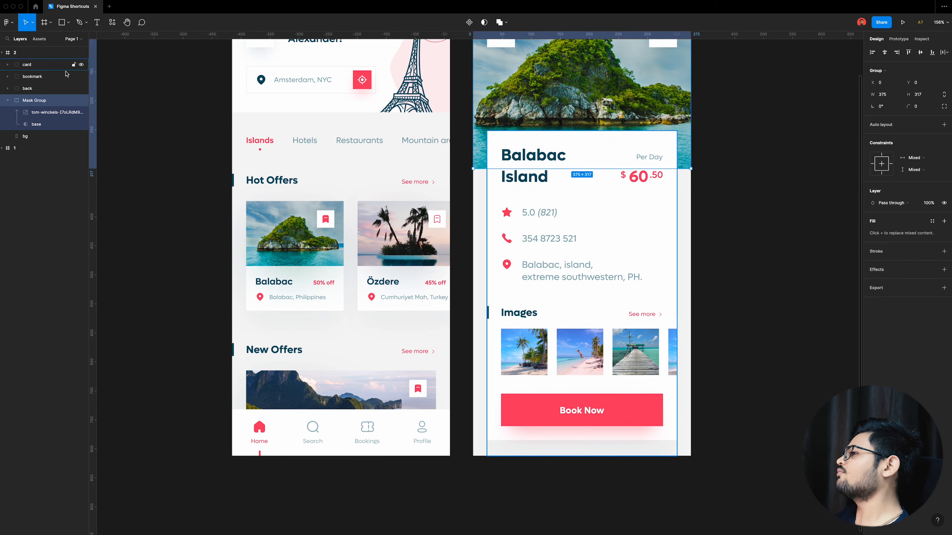
click(7, 100)
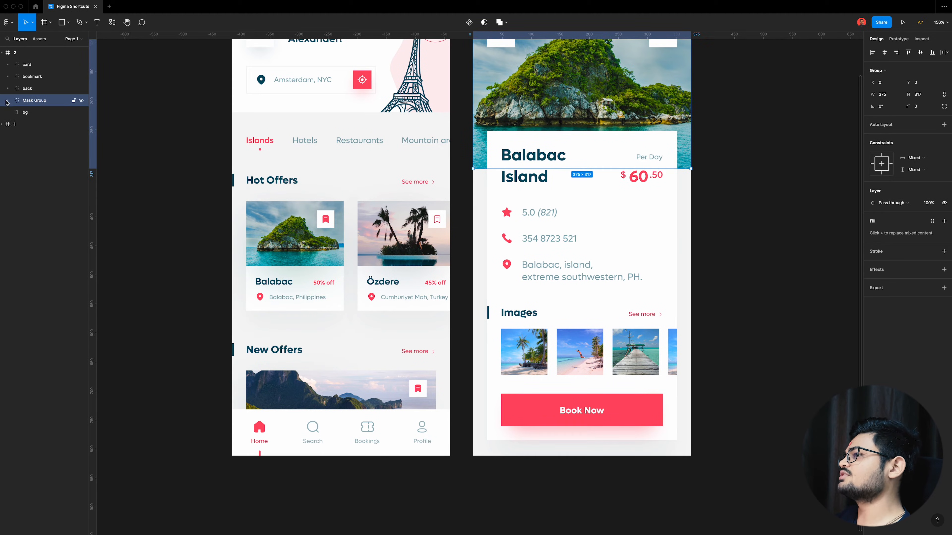
click(43, 101)
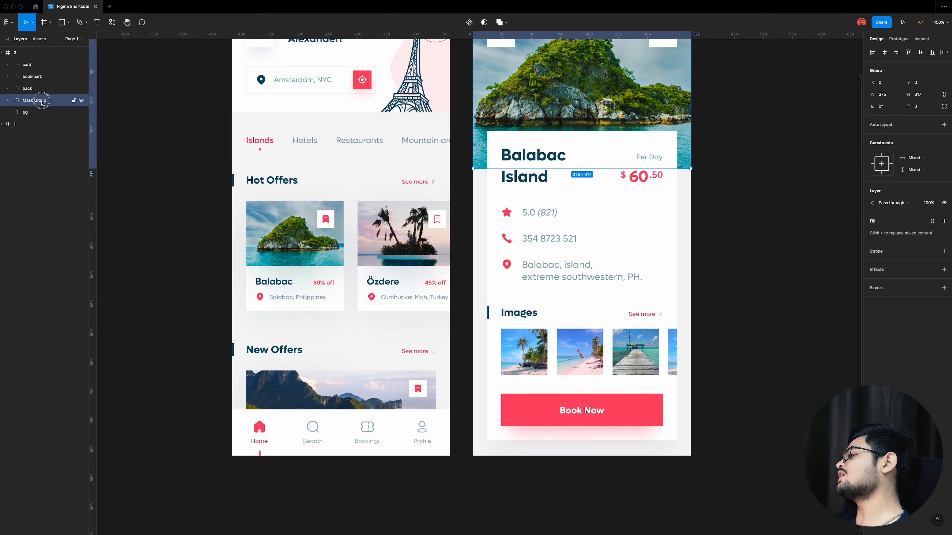
drag(42, 102, 26, 61)
scroll(544, 268, up, 5)
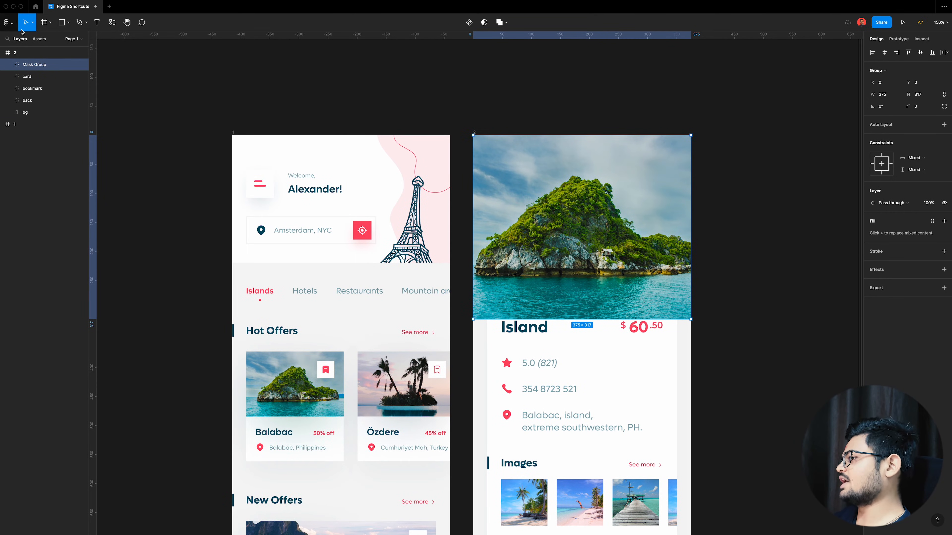
key(alt+super+p)
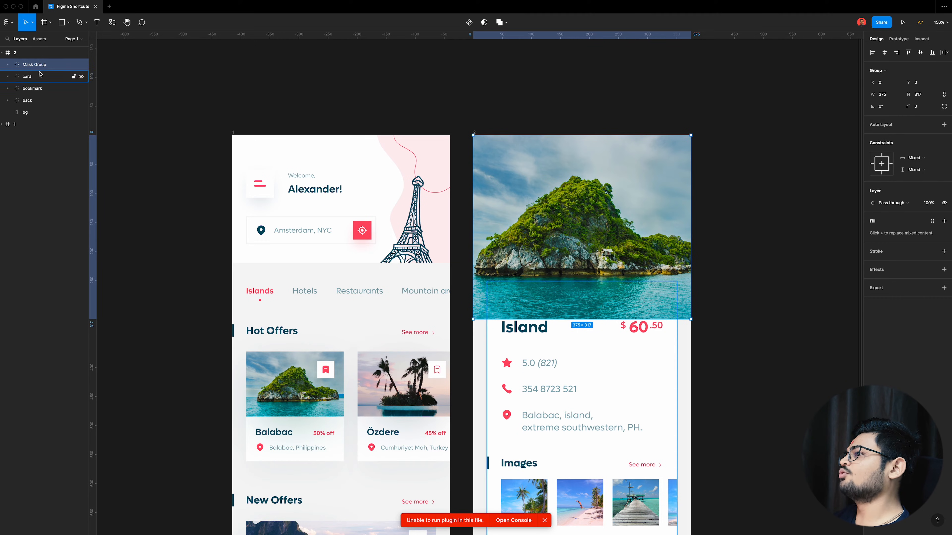
Return Mask Group to just above the bg layer and alternate between sending it to back and bringing it to front.
drag(31, 65, 29, 107)
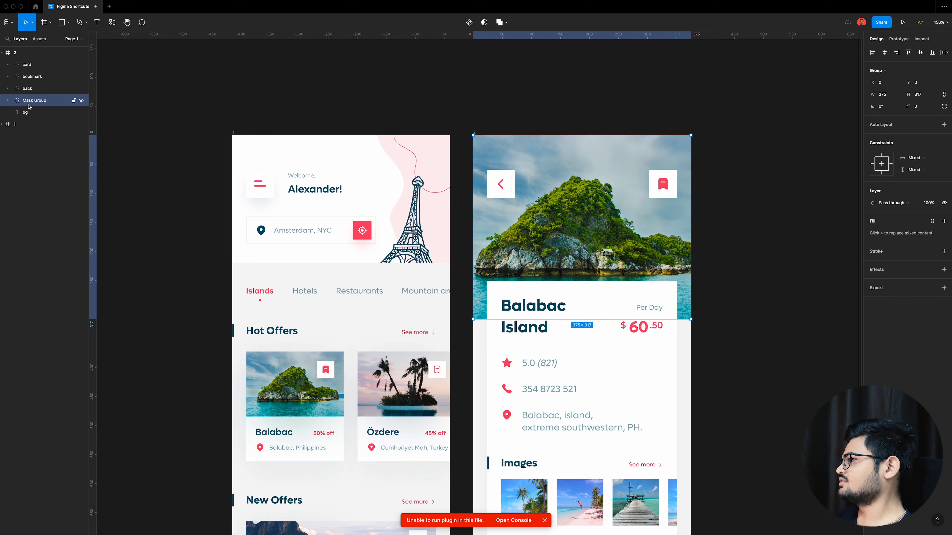
key(bracketleft)
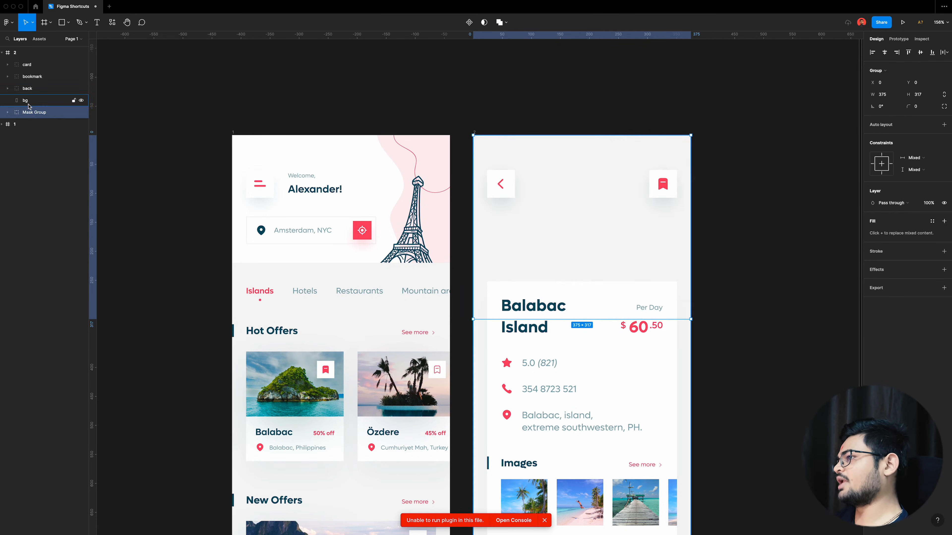
key(bracketright)
key(bracketleft)
key(bracketright)
key(bracketleft)
key(bracketright)
key(bracketleft)
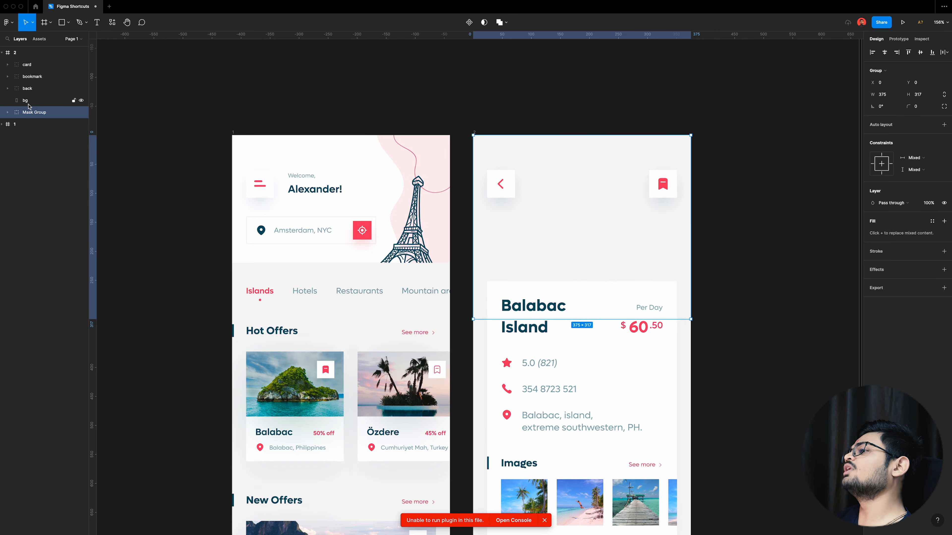
key(bracketright)
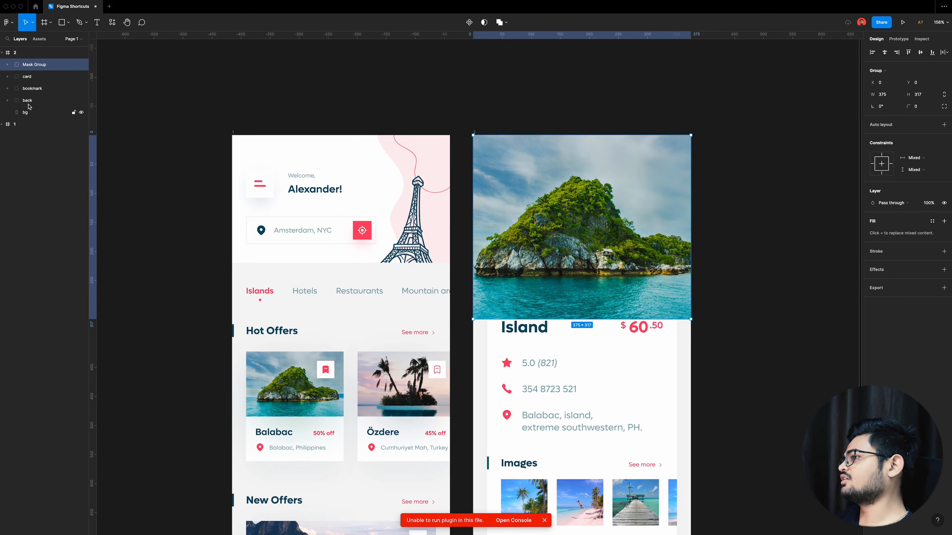
Move Mask Group backward one layer at a time to just above bg, shifting it forward and backward repeatedly.
key(super+bracketleft)
key(super+bracketleft)
key(super+bracketright)
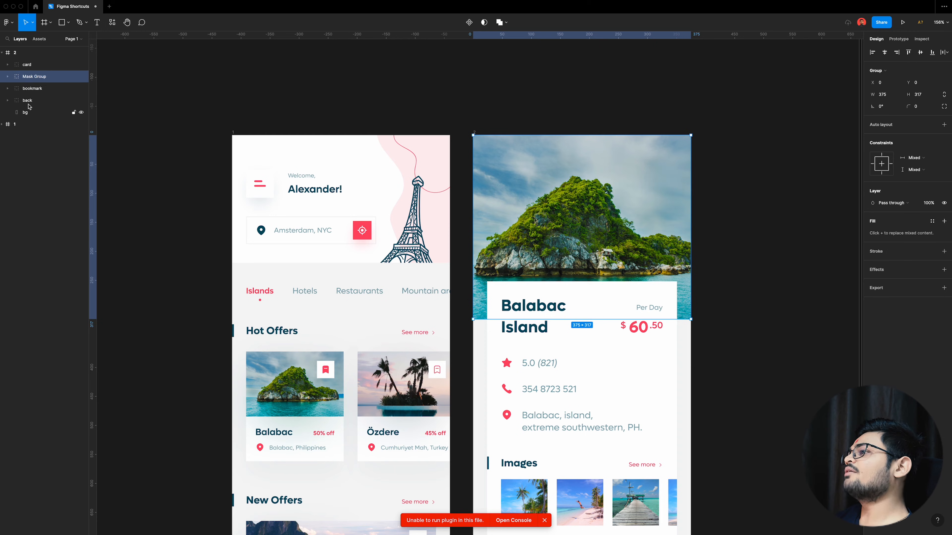
key(super+bracketleft)
key(super+bracketleft)
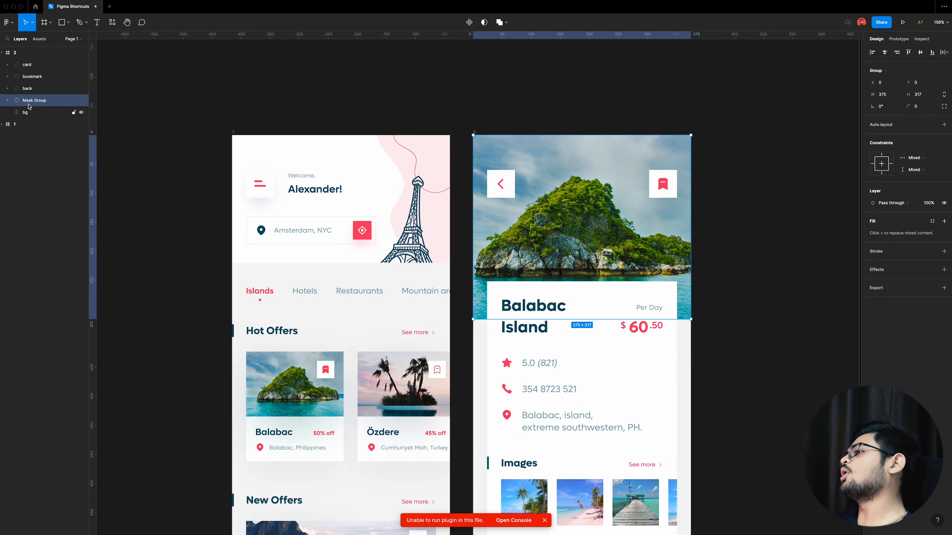
key(super+bracketright)
key(super+bracketleft)
key(super+bracketright)
key(super+bracketleft)
key(super+bracketright)
key(super+bracketleft)
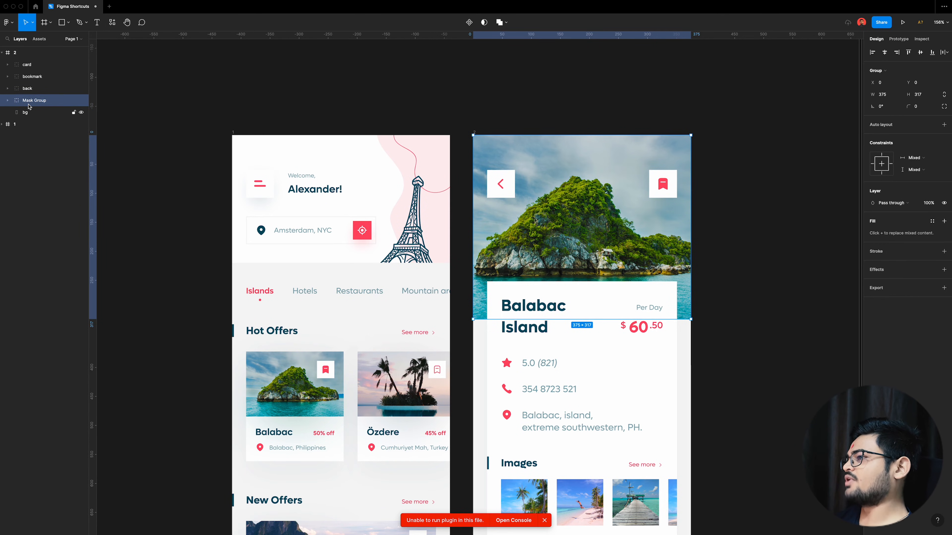
Alternate Mask Group between one layer behind and one layer in front of the bg layer.
key(super+bracketleft)
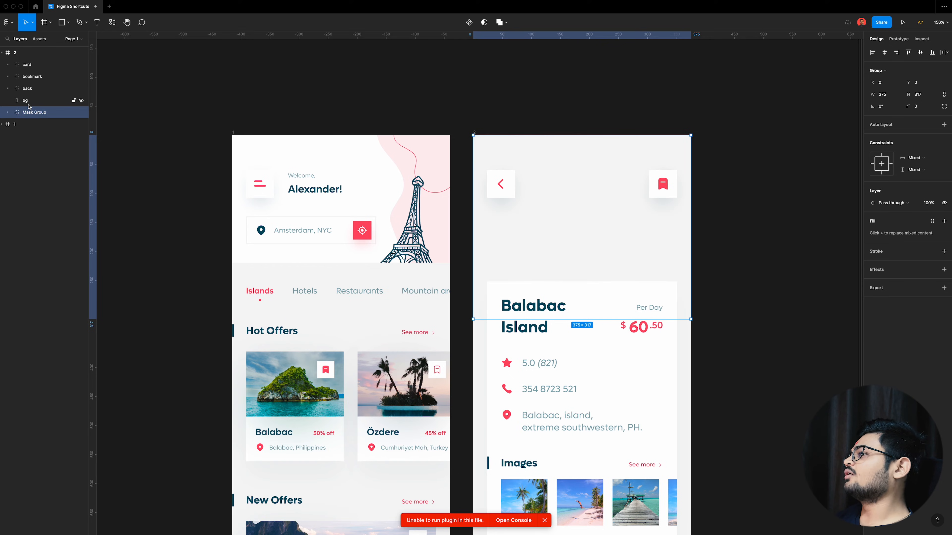
key(super+bracketright)
key(super+bracketleft)
key(super+bracketright)
key(super+bracketleft)
key(super+bracketright)
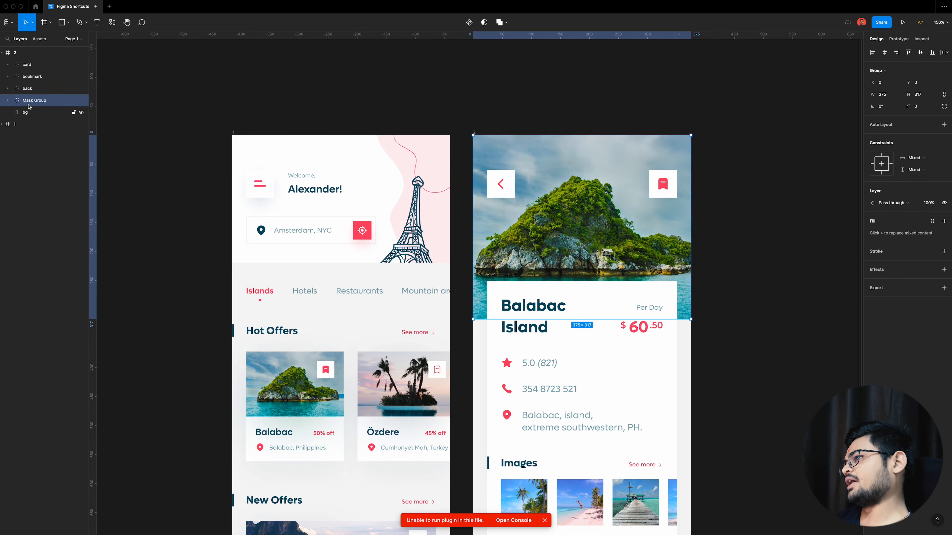
key(super+bracketleft)
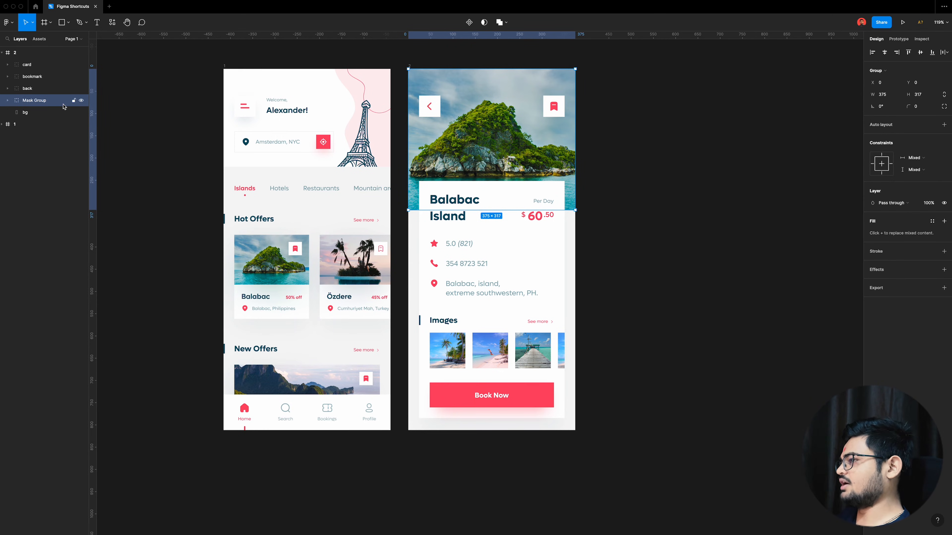
Duplicate the island Mask Group, place the copies on the empty canvas beside frame 2, and delete them.
key(ctrl+d)
key(ctrl+d)
drag(501, 232, 806, 264)
drag(488, 143, 815, 440)
drag(622, 179, 712, 386)
key(Delete)
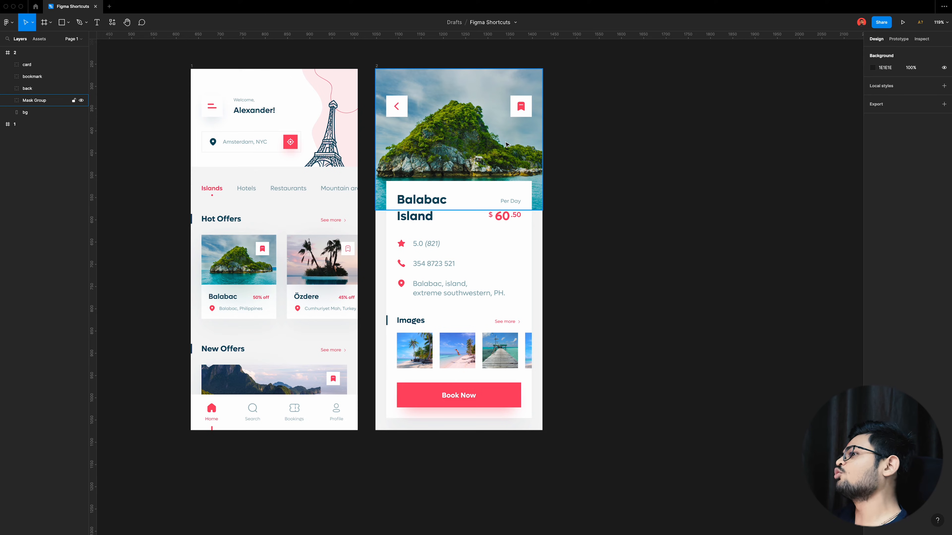
drag(504, 142, 727, 229)
key(Delete)
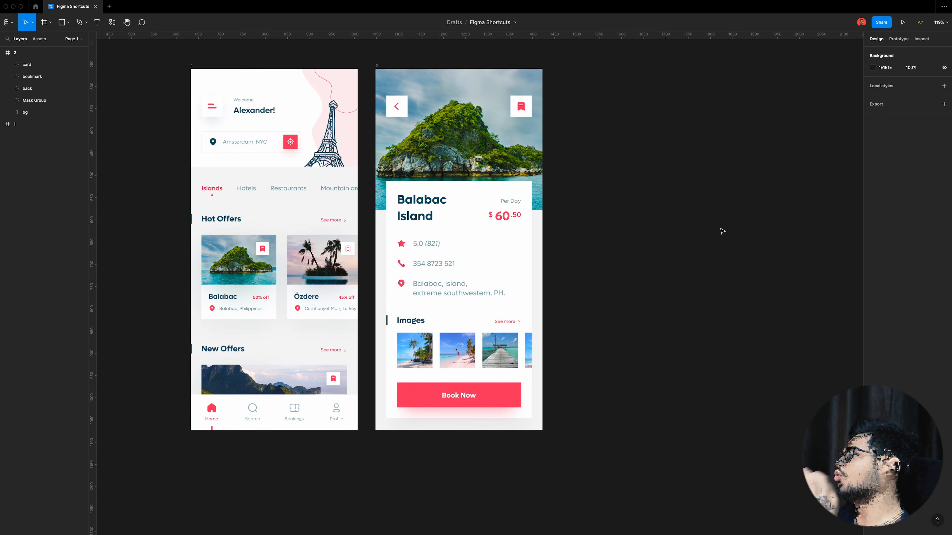
Duplicate the island Mask Group in place, move the copy onto the empty canvas beside frame 2, and undo both actions.
click(505, 148)
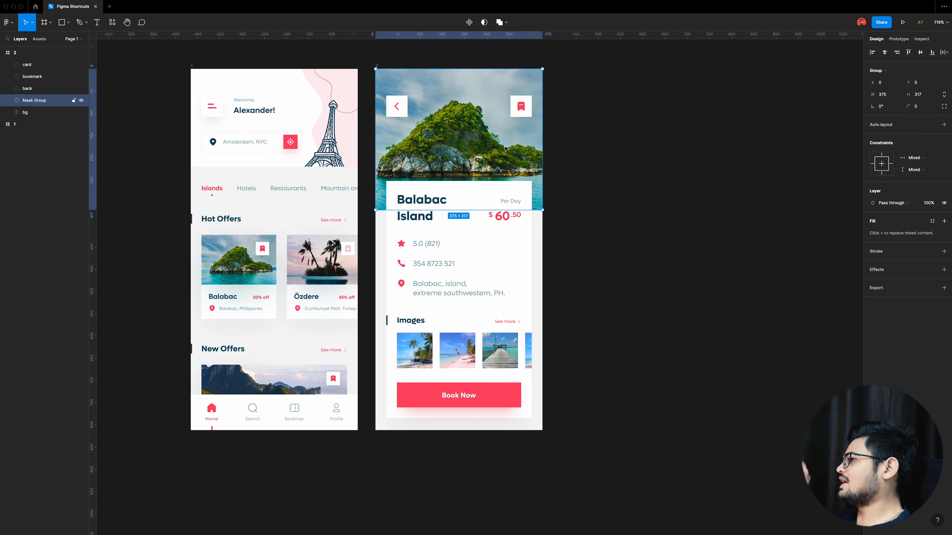
key(super+d)
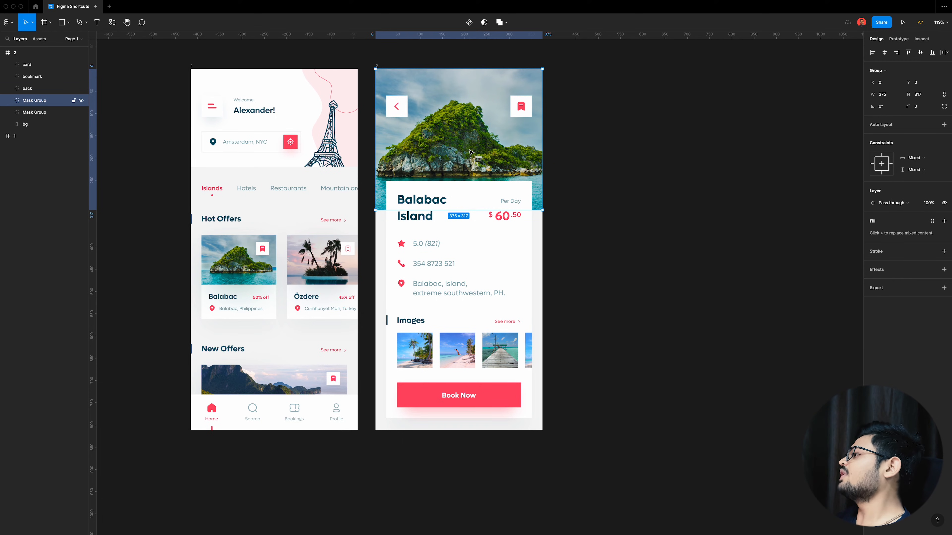
drag(471, 154, 677, 207)
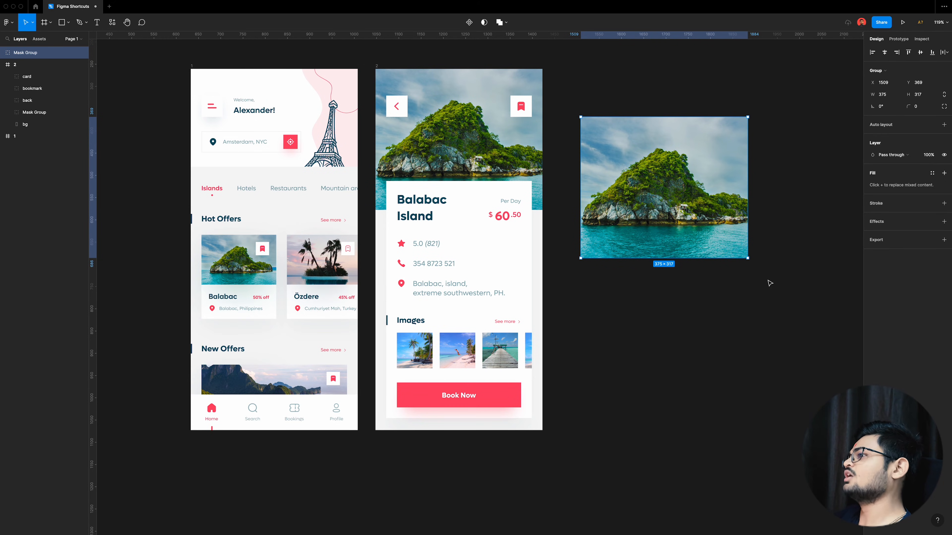
key(super+z)
key(super+z)
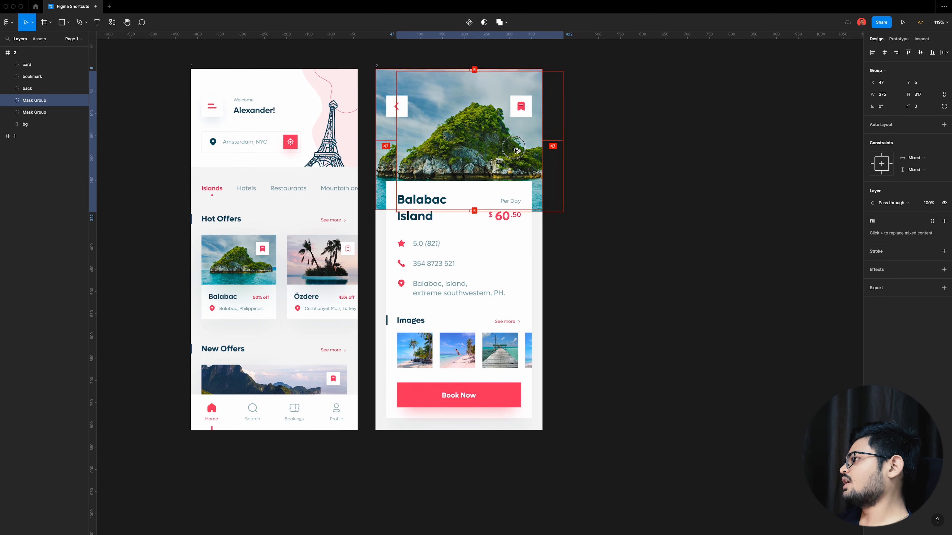
Pull copies of the island Mask Group out of its original spot, placing one in frame 1 at X 0, Y 220, and remove each copy.
drag(478, 147, 586, 269)
drag(403, 228, 685, 225)
key(super+z)
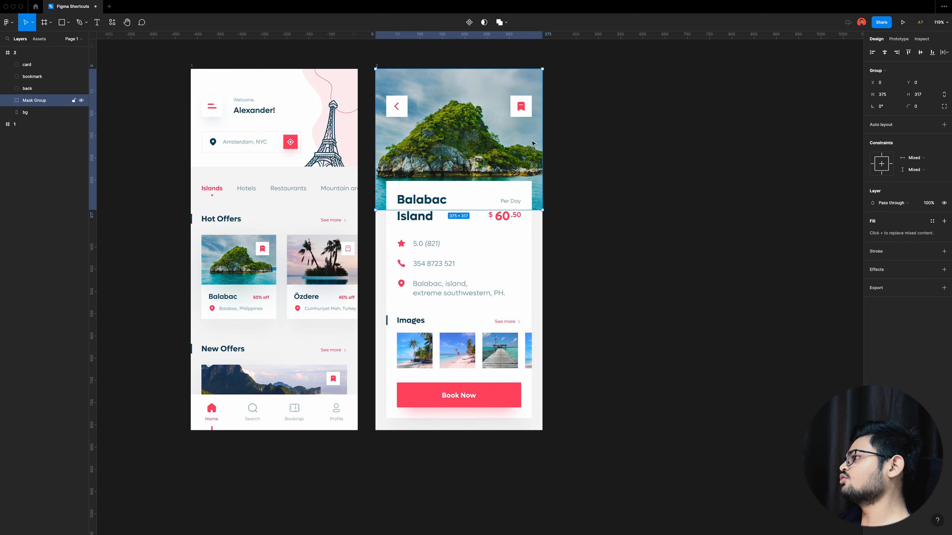
drag(533, 143, 325, 240)
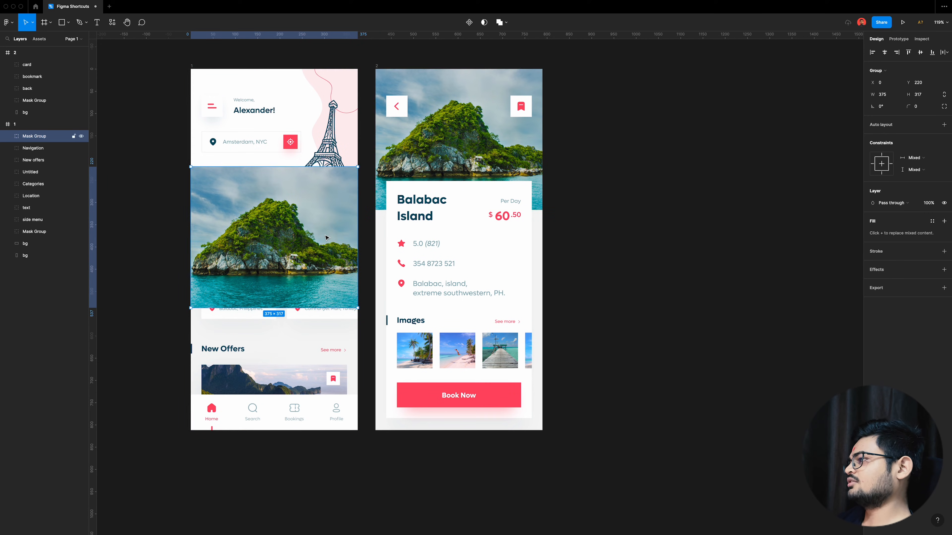
key(Delete)
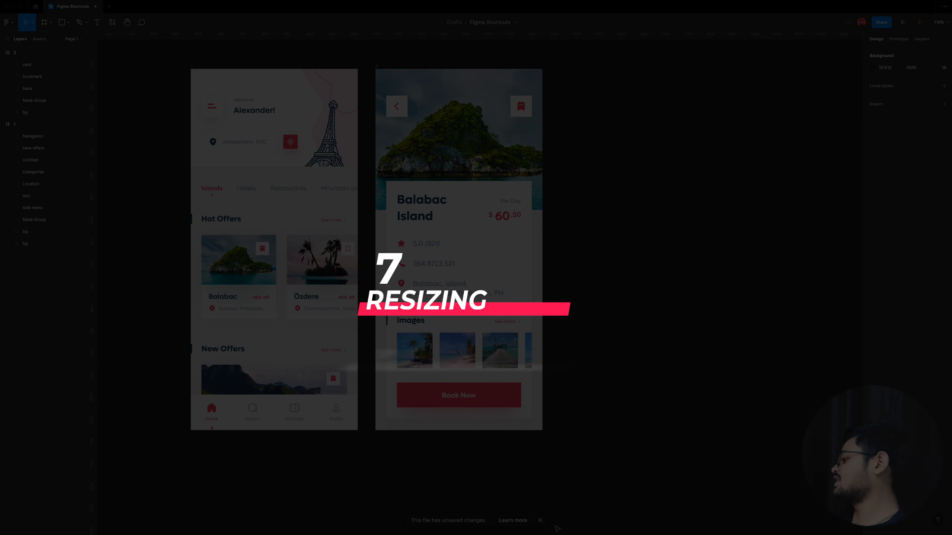
Stretch the card group in frame 2 to about 720 × 544, inspect its call row, undo the resize, and collapse the card layer.
scroll(568, 427, left, 3)
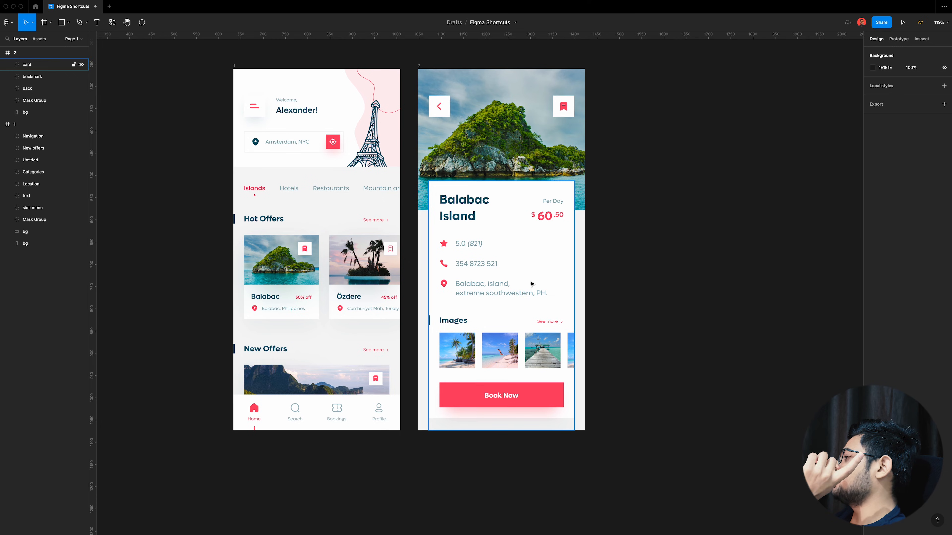
click(532, 284)
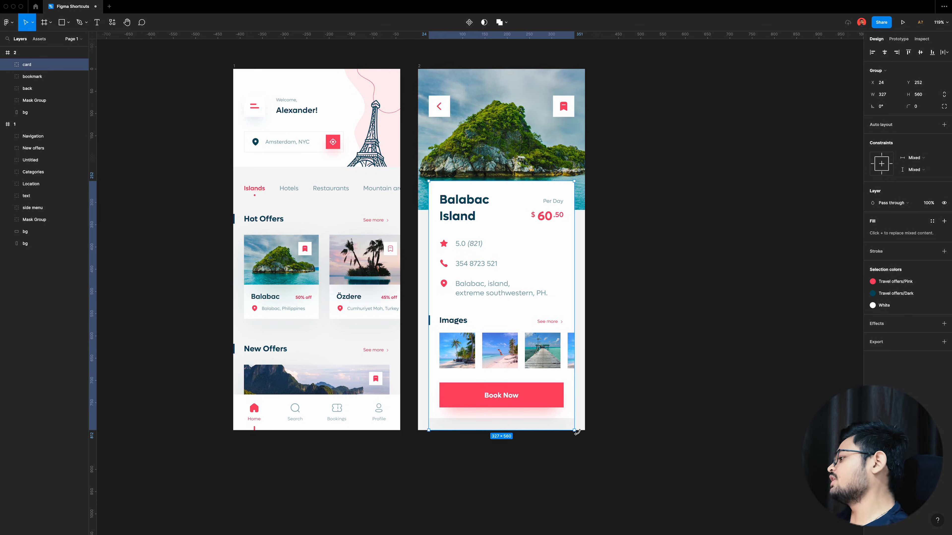
drag(576, 432, 750, 424)
scroll(462, 262, up, 5)
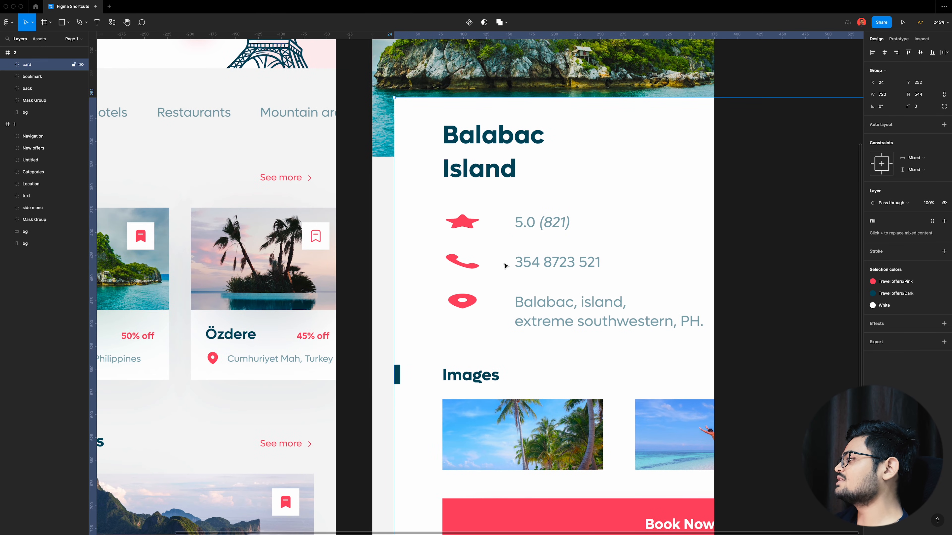
double_click(473, 267)
scroll(401, 229, down, 10)
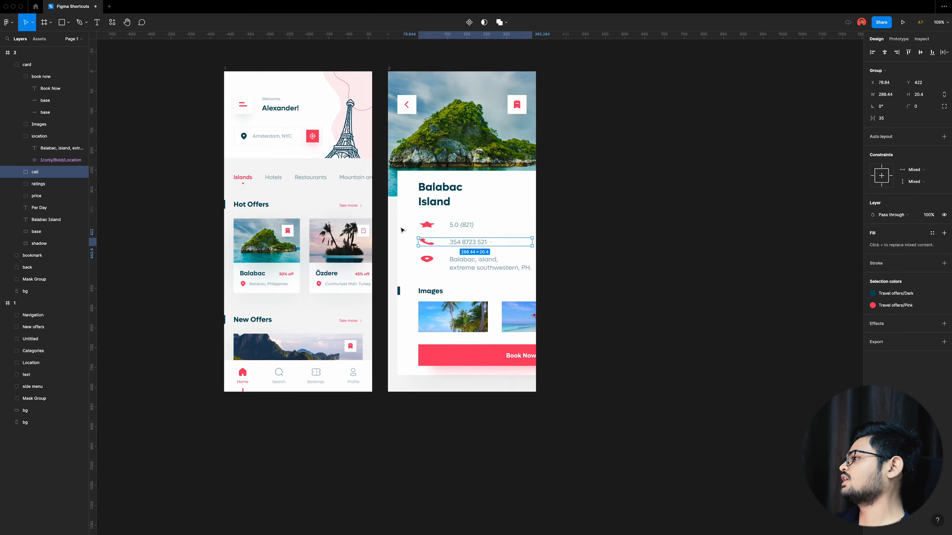
key(shift+Return)
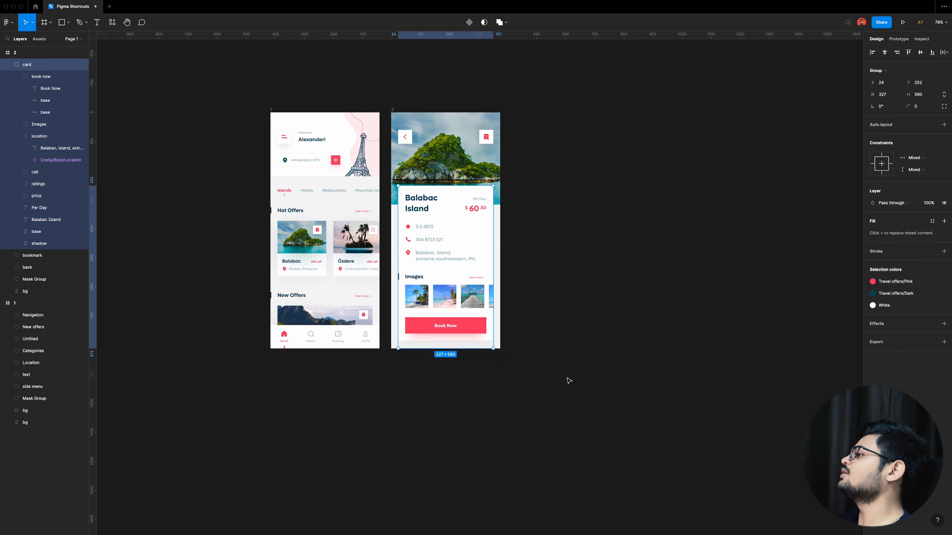
click(8, 66)
Activate the Scale tool for the card group and review the preset scale multipliers without applying one.
key(k)
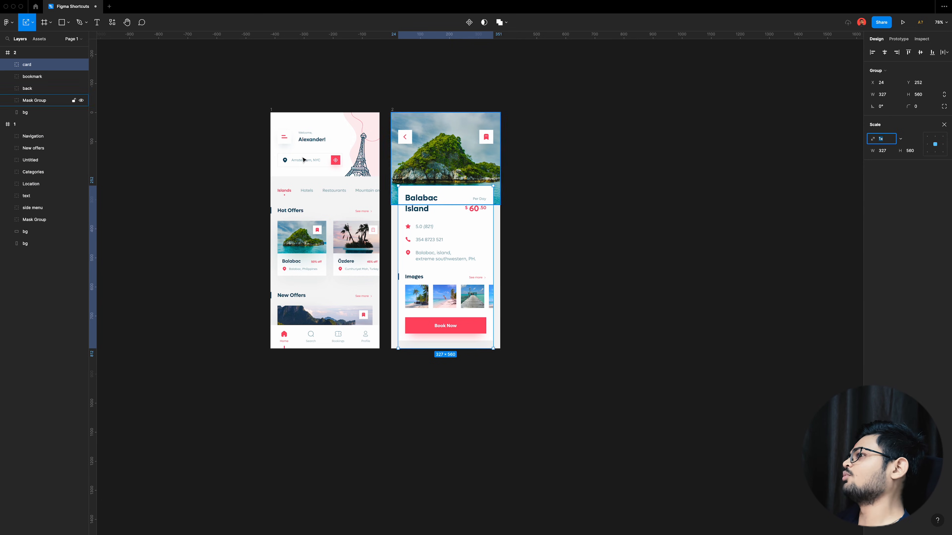
click(901, 139)
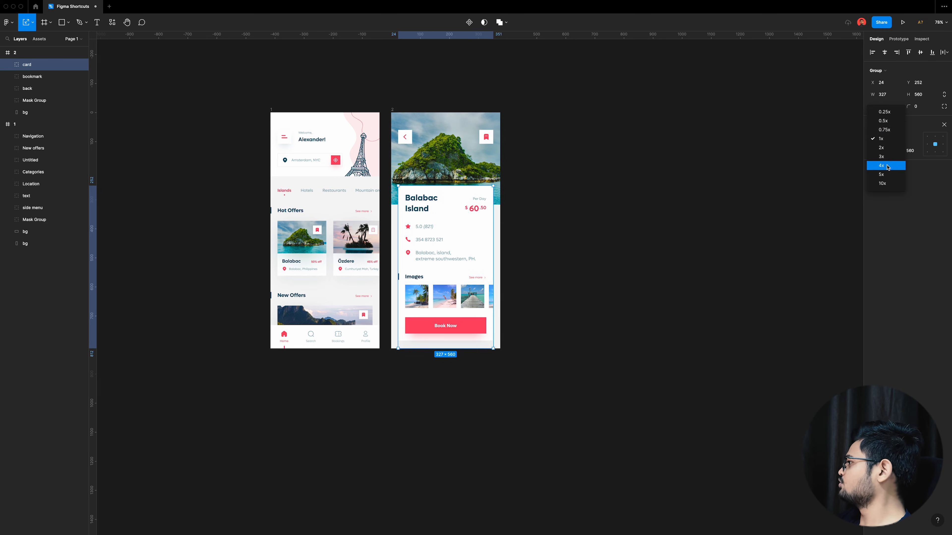
key(Escape)
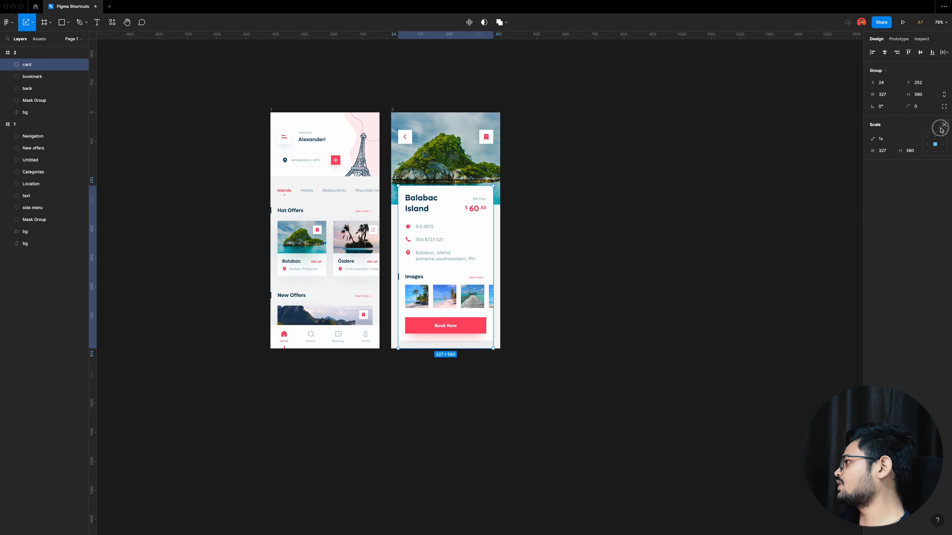
Scale the card group up slightly and proportionally from its lower-right corner, undo the scaling, and exit the Scale tool.
scroll(491, 340, up, 5)
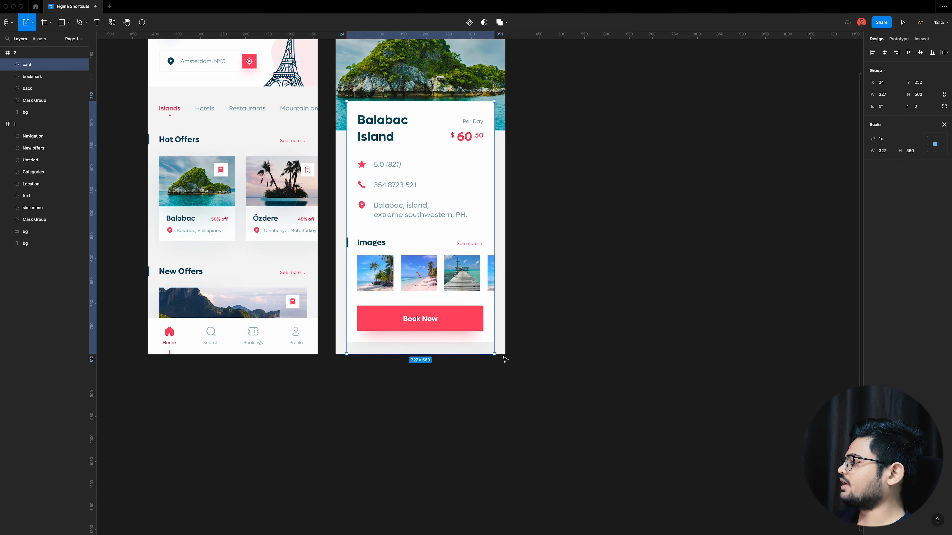
drag(494, 355, 520, 376)
key(super+z)
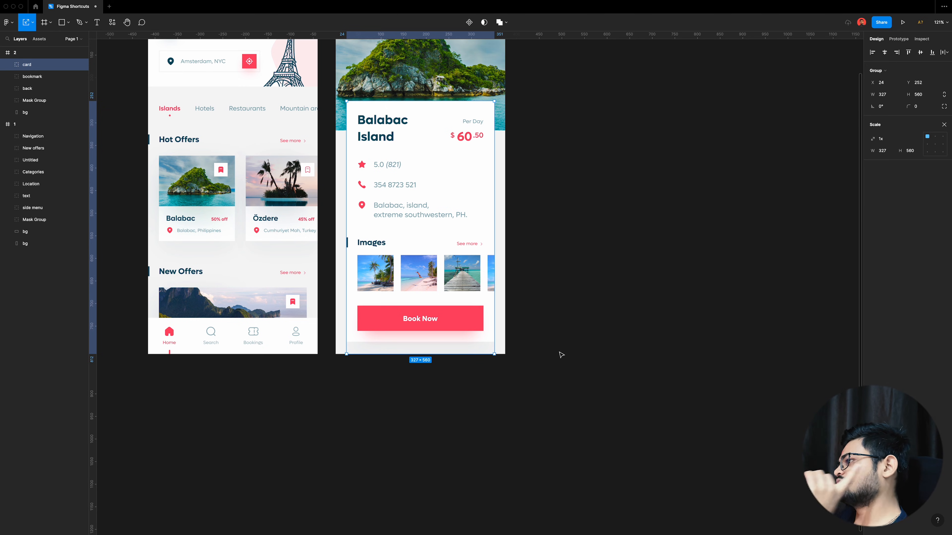
click(944, 125)
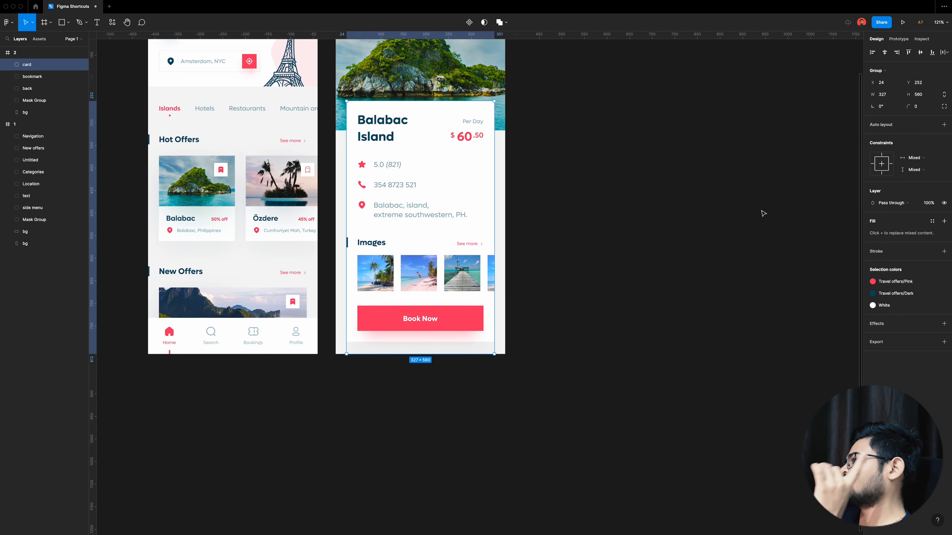